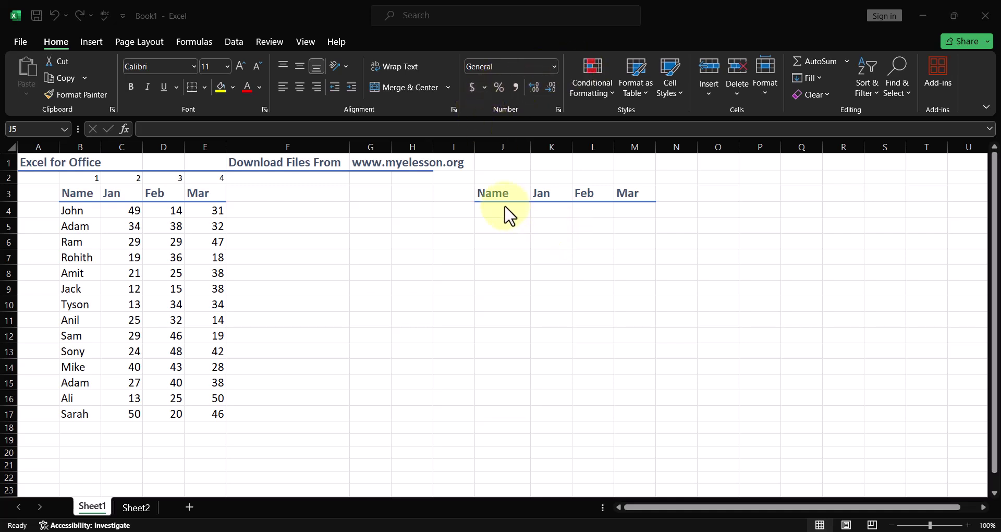
Enter the lookup name Jack in J4 under the Name heading
left_click(503, 221)
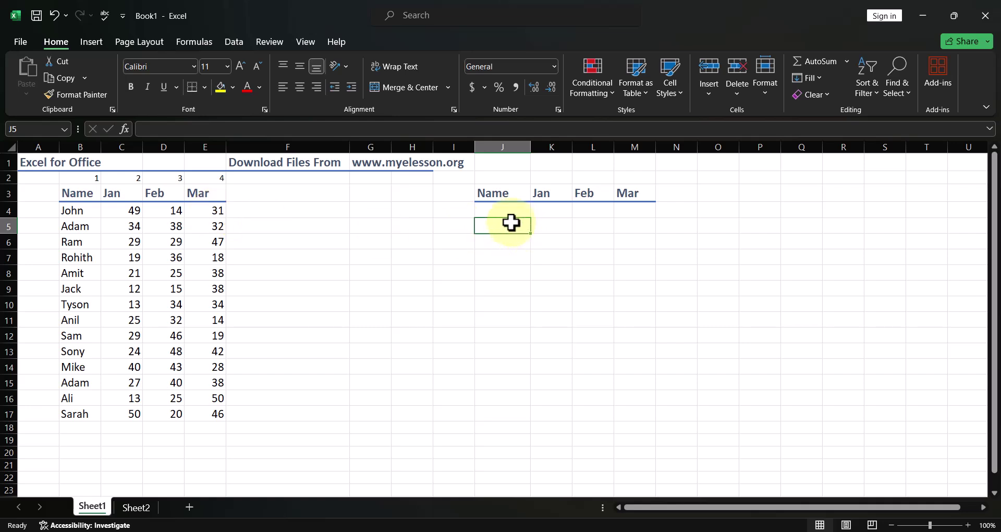
key("Up")
type("Jack")
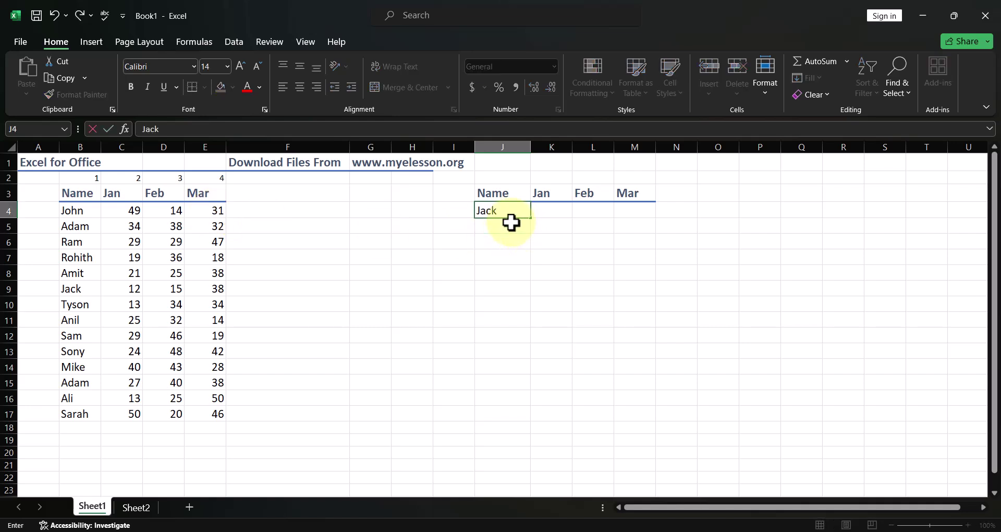
key("Tab")
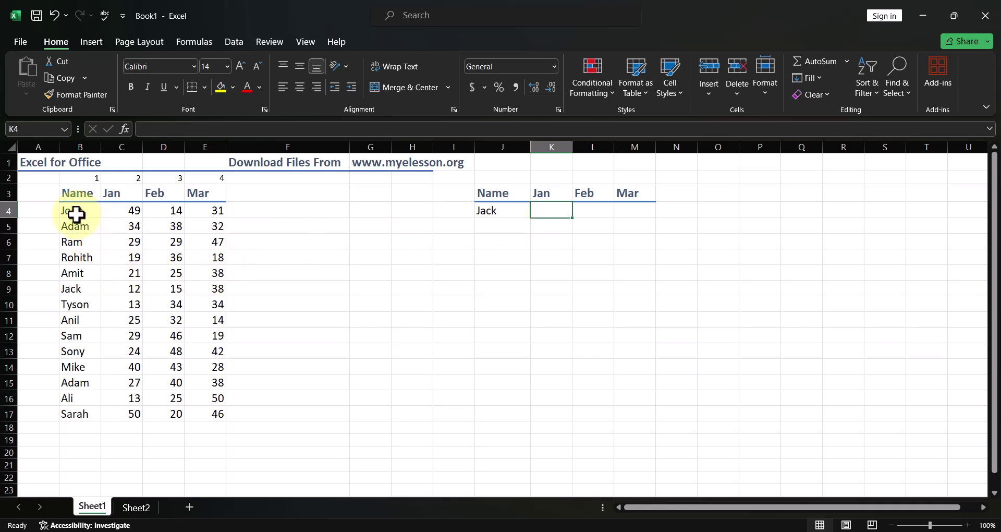
Use Find to locate Jack's row in the score table and check his Jan value
left_click(73, 288)
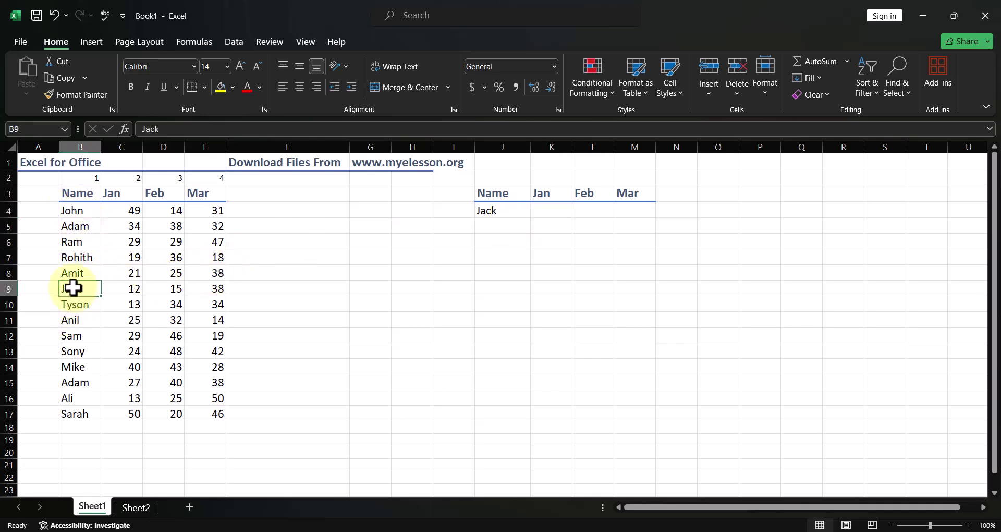
key("ctrl+f")
type("jack")
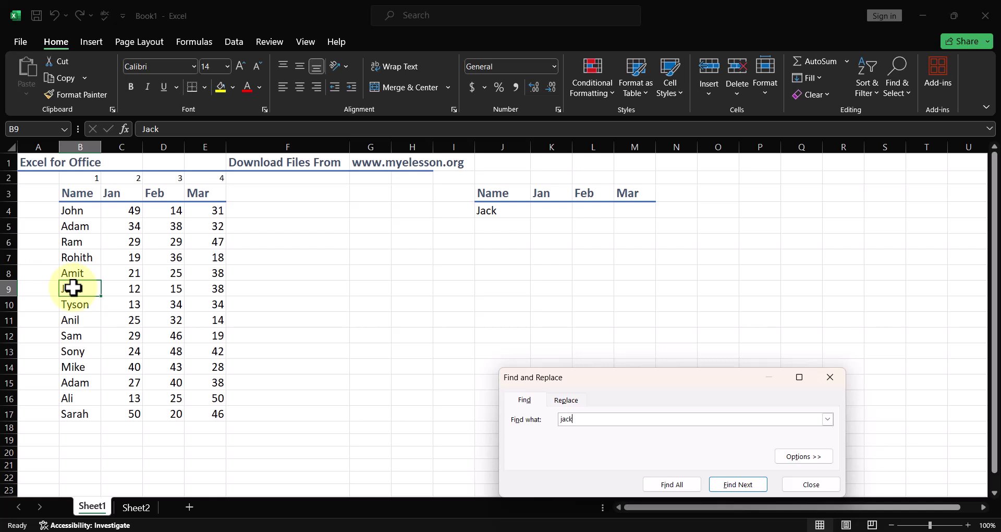
key("Return")
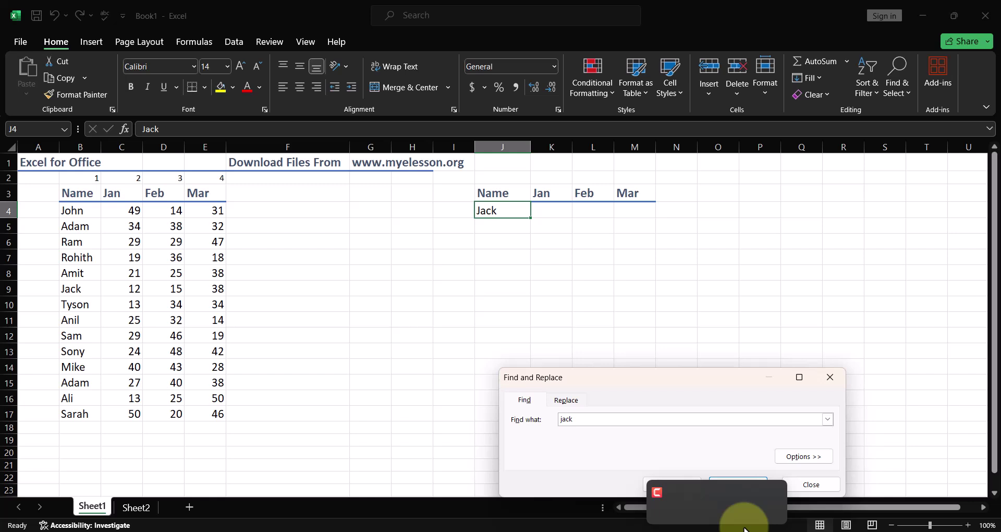
key("Escape")
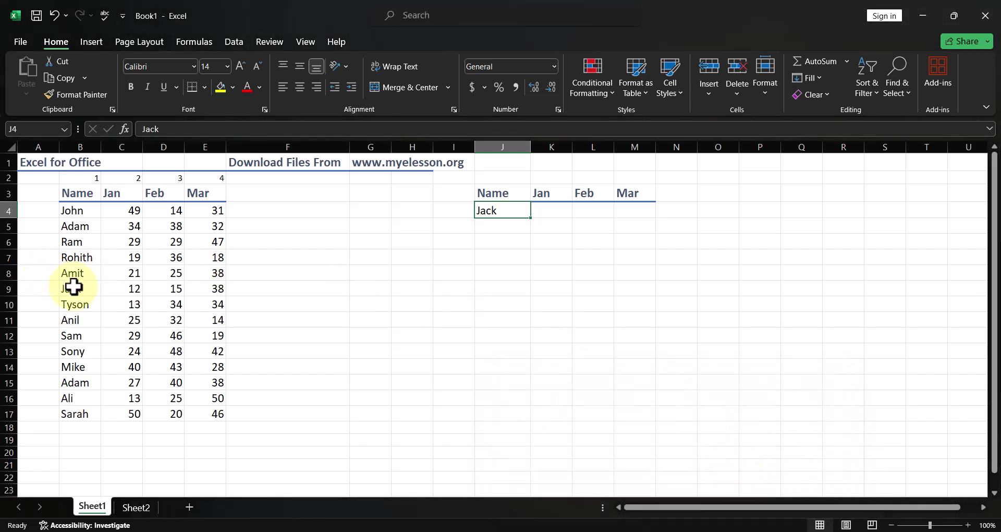
key("ctrl+f")
key("Return")
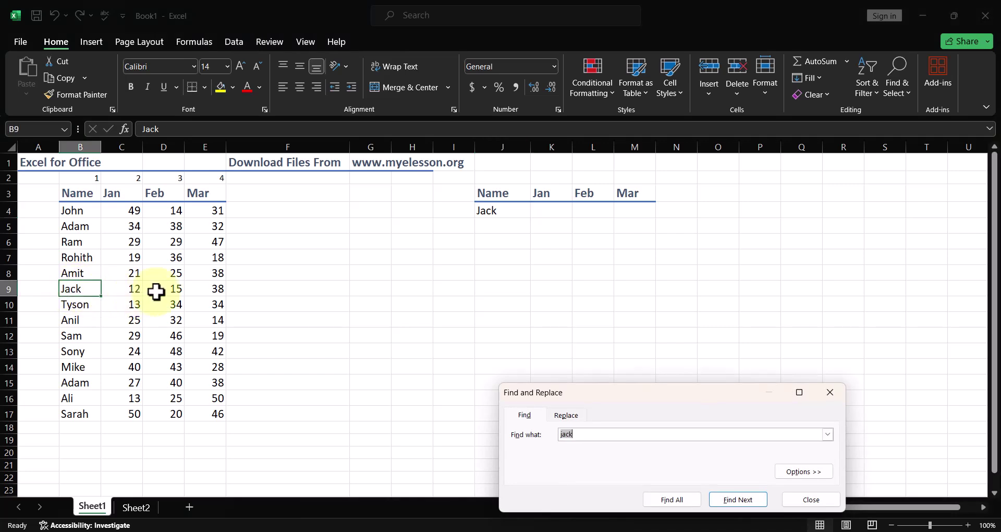
key("Escape")
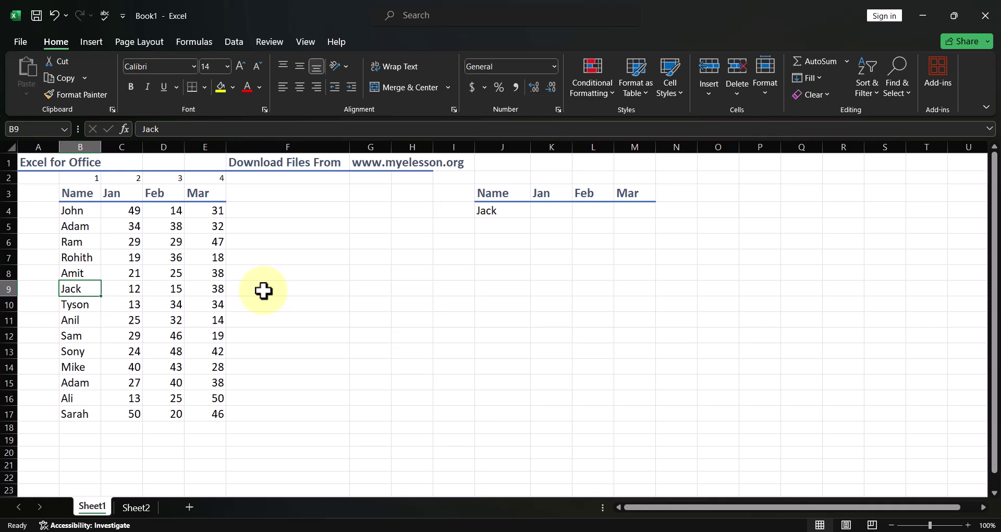
key("Down")
key("Down")
key("Down")
key("Down")
key("Down")
key("Down")
key("Down")
key("Down")
key("Down")
key("Down")
key("Down")
key("Down")
key("Down")
key("Down")
key("Down")
key("Down")
key("Down")
key("Down")
key("Down")
key("Down")
key("Down")
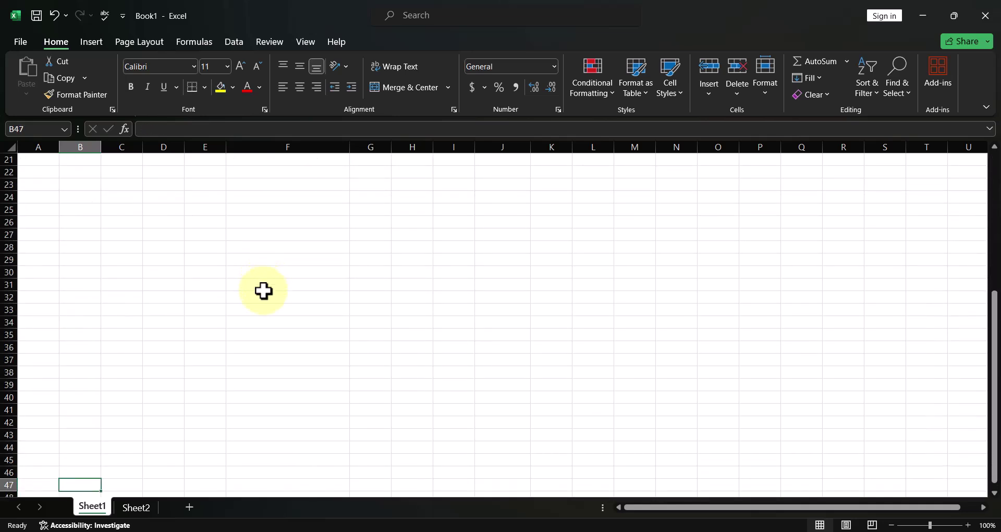
key("Up")
key("Up")
key("Up")
key("Up")
key("Up")
key("Up")
key("Up")
key("Up")
key("Up")
key("Up")
key("Up")
key("Up")
key("Up")
key("Up")
key("Up")
key("Up")
key("Up")
key("Up")
key("Up")
key("Up")
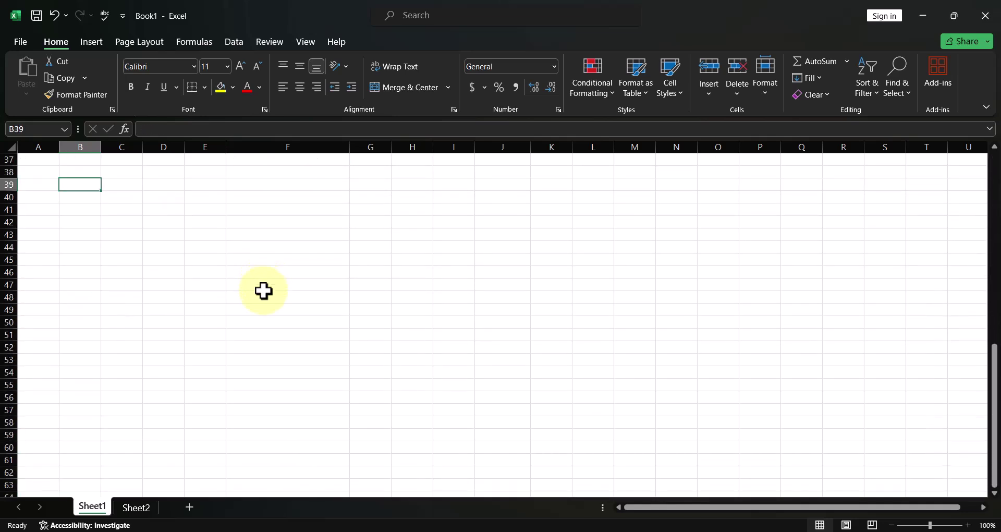
key("Up")
key("Up")
key("Up")
key("Up")
key("Up")
key("Up")
key("Up")
key("Up")
key("Up")
key("Up")
key("Up")
key("Up")
key("Up")
key("Up")
key("Up")
key("Up")
key("Up")
key("Up")
key("Up")
key("Up")
key("Down")
key("Down")
key("Down")
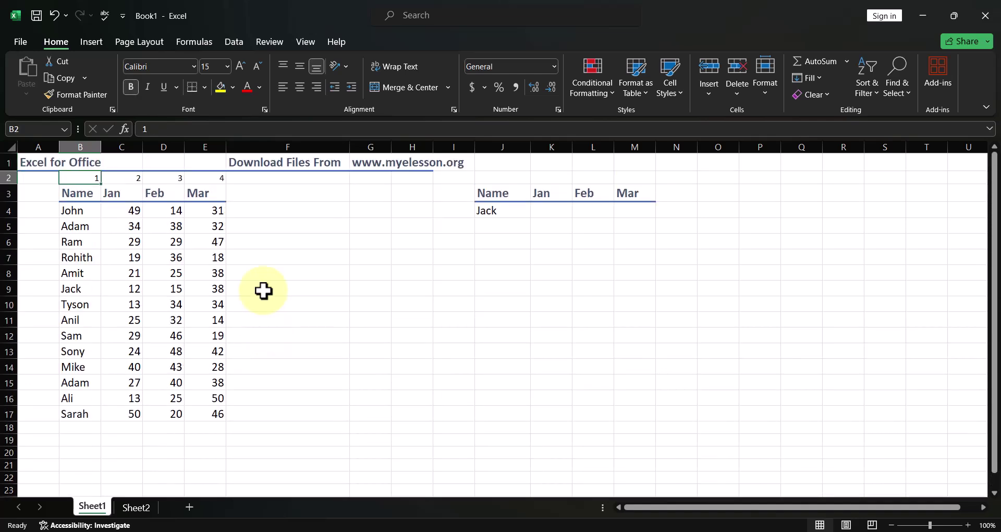
key("Right")
key("Right")
key("Right")
key("Right")
key("Right")
key("Right")
key("Right")
key("Right")
key("Right")
key("Right")
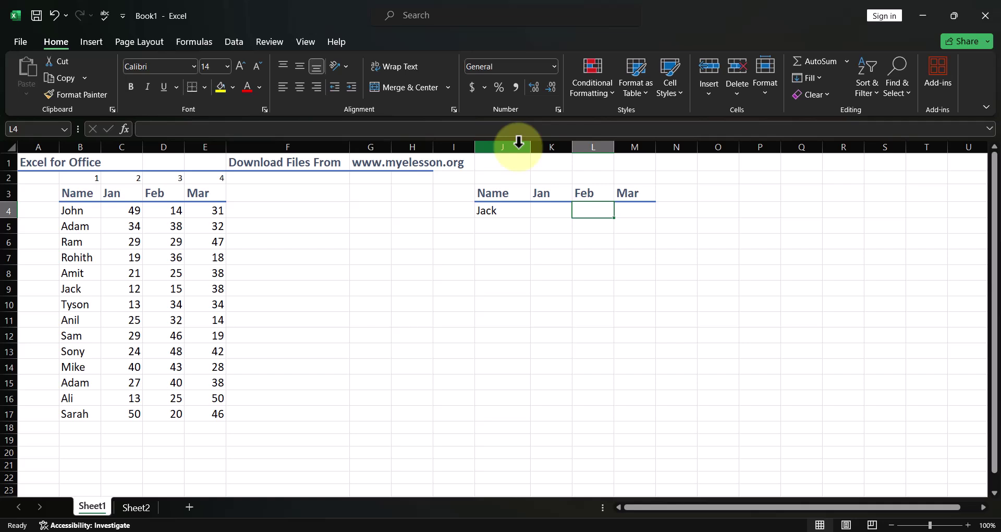
Widen column J and begin =VLOOKUP(J4, in K4
left_click_drag(532, 148, 563, 150)
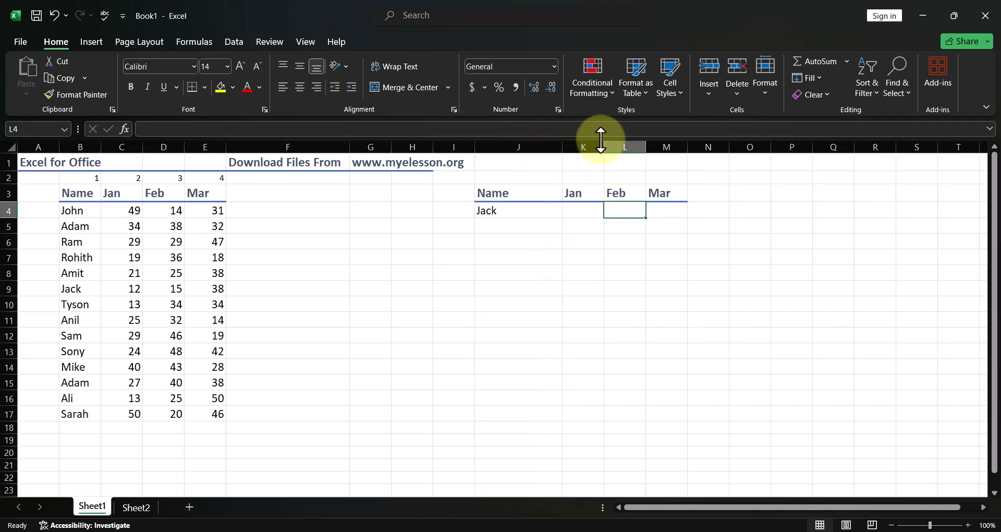
left_click(579, 216)
type("=")
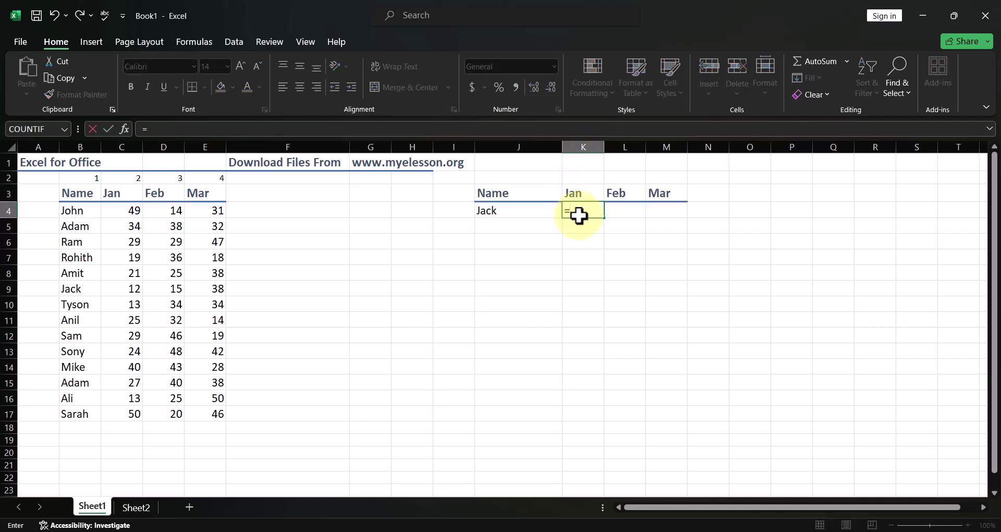
type("vlo")
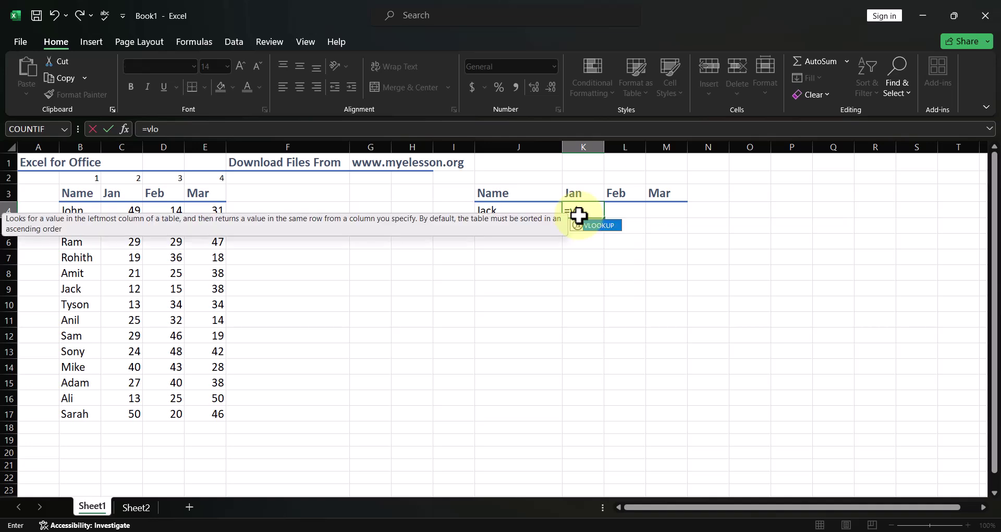
type("okup")
key("Tab")
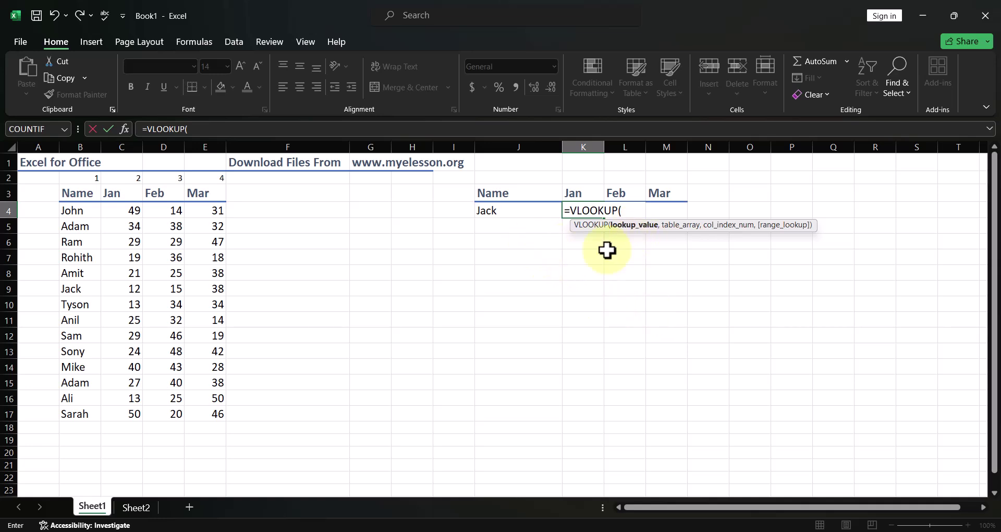
left_click(504, 210)
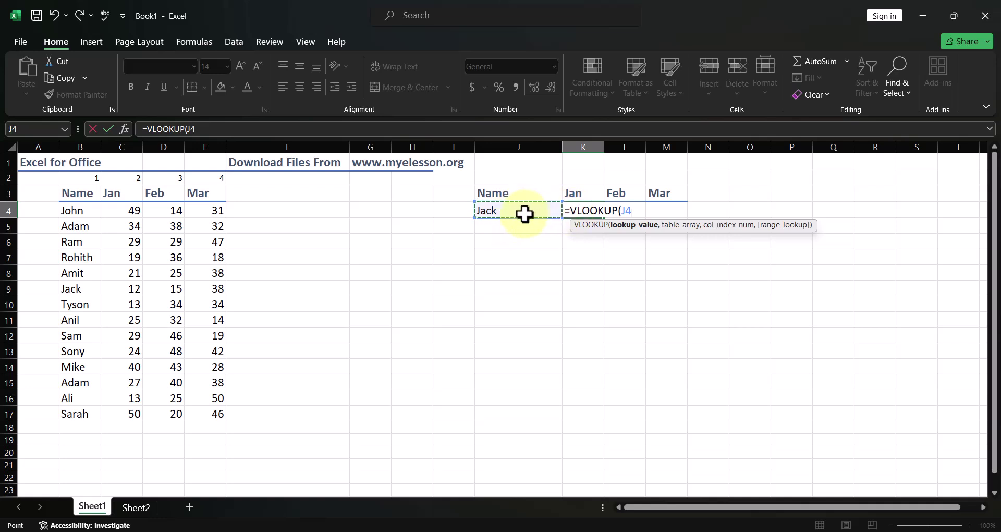
type(",")
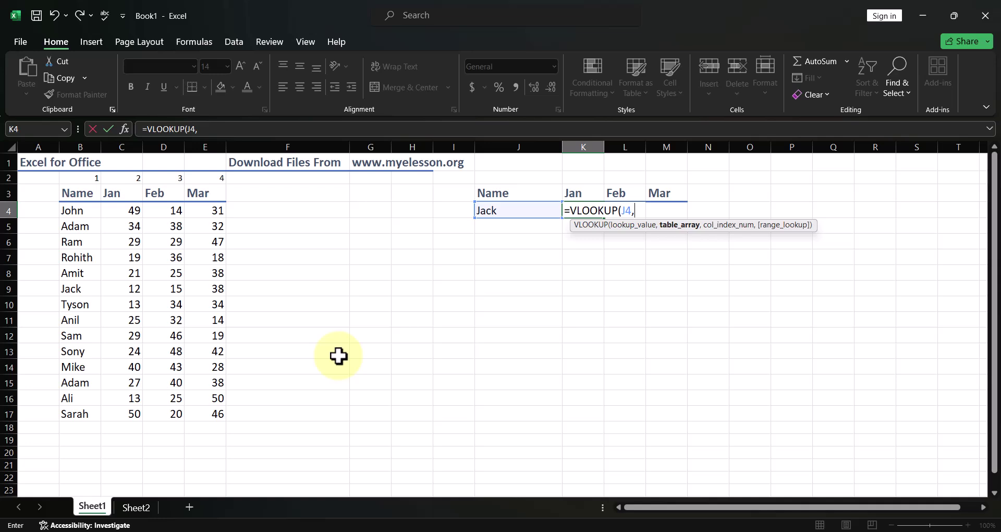
Select the lookup table from the Name header B3 down to row 17
left_click(73, 194)
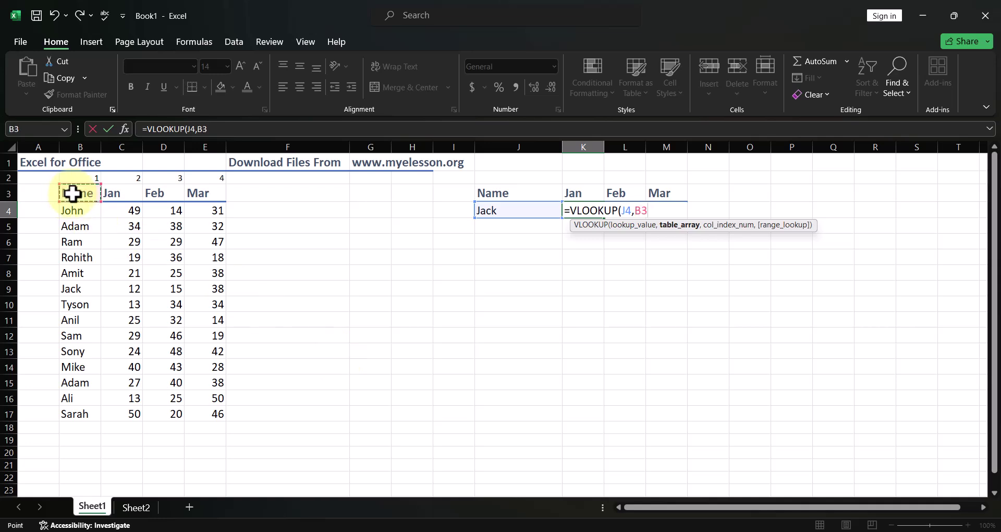
key("shift+Right")
key("shift+Right")
key("shift+Right")
key("shift+Down")
key("shift+Right")
key("shift+Left")
key("shift+Down")
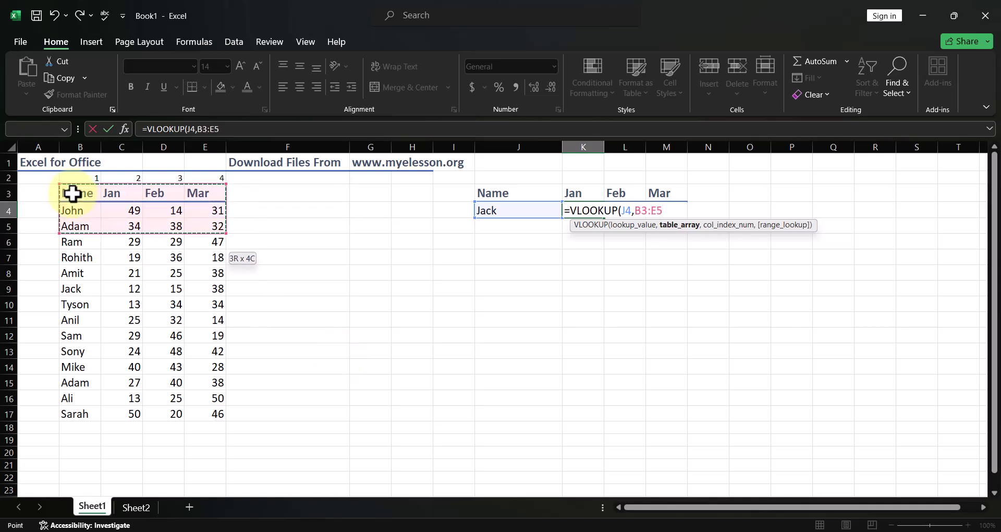
key("shift+Down")
key("shift+Down")
key("shift+Down")
key("shift+Down")
key("shift+Down")
key("shift+Down")
key("shift+Down")
key("shift+Down")
key("shift+Down")
key("shift+Down")
key("shift+Down")
key("shift+Down")
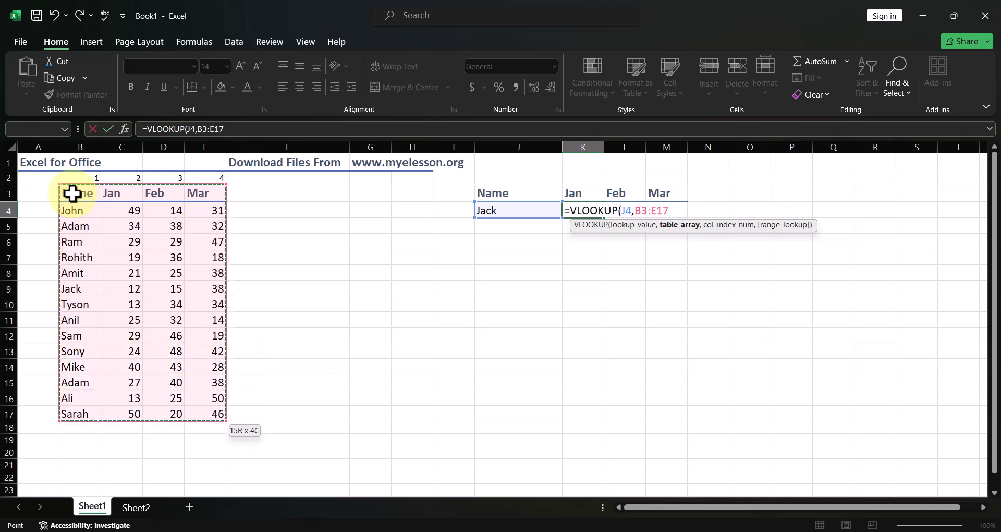
key("shift+Down")
key("shift+Up")
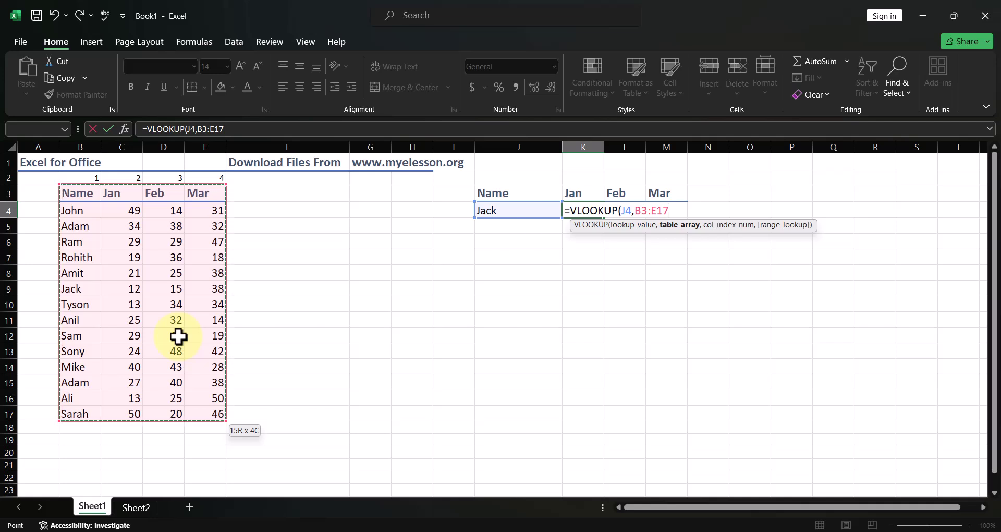
Reselect the table array as B3:E17 and add the comma separator
left_click_drag(178, 336, 79, 195)
key("shift+Right")
key("shift+Right")
key("shift+Right")
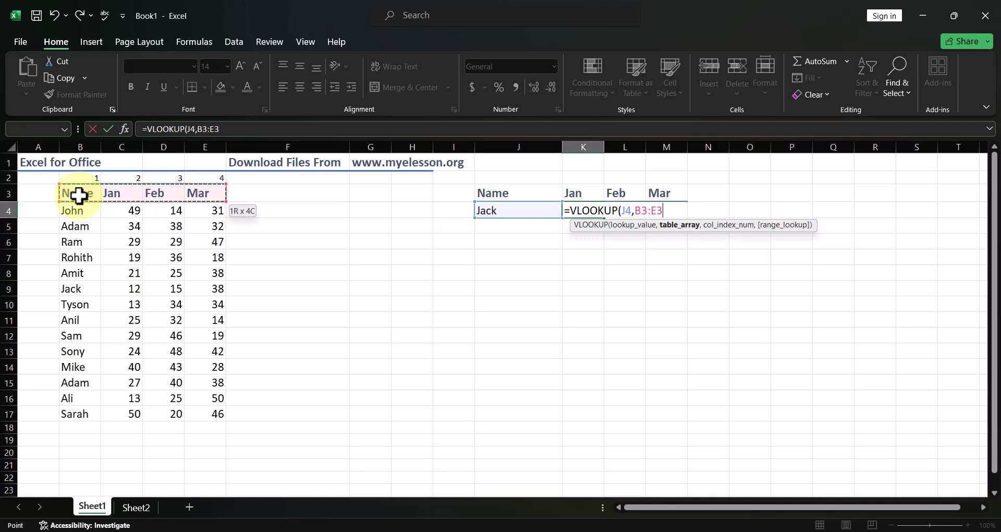
key("shift+Down")
key("shift+Down")
key("shift+Down")
key("shift+Down")
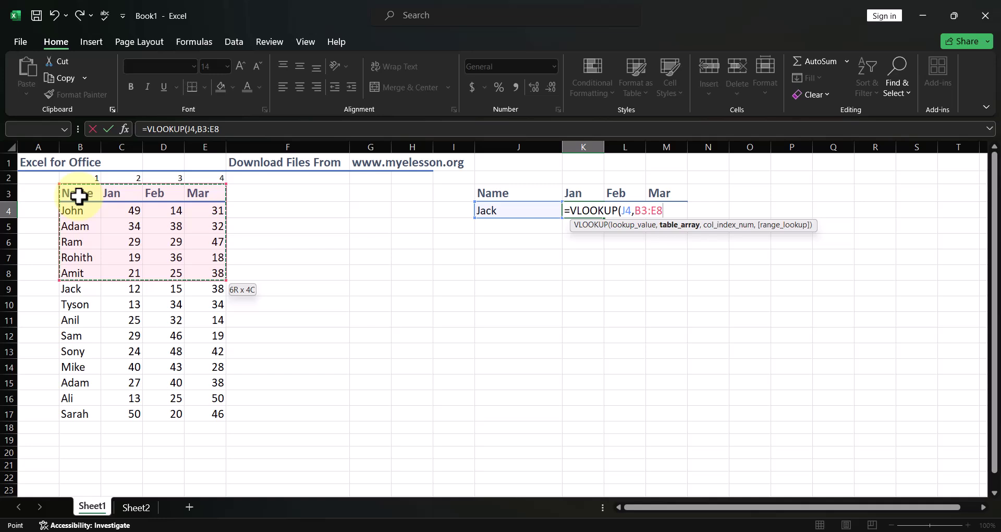
key("shift+Down")
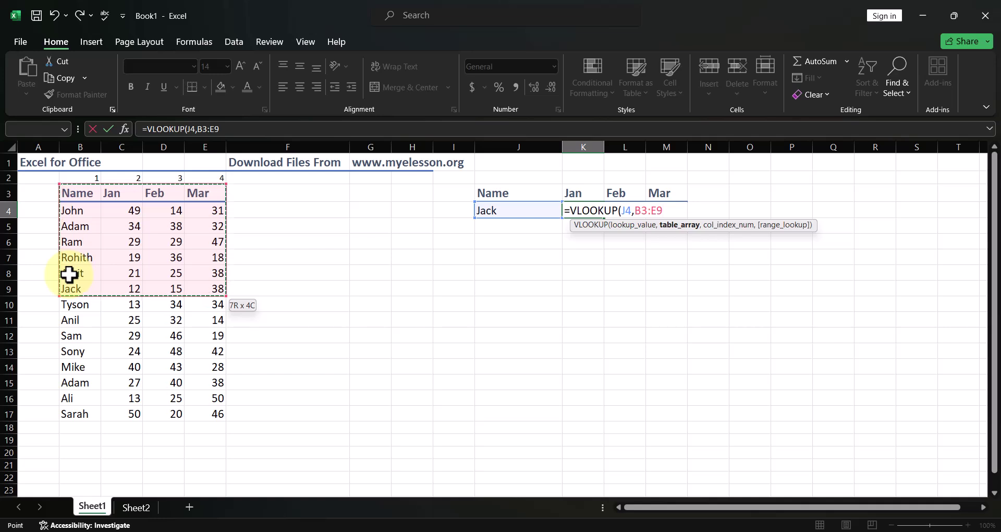
key("shift+Down")
key("shift+Down")
key("shift+Down")
key("shift+Down")
key("shift+Down")
key("shift+Down")
key("shift+Down")
key("shift+Down")
key("shift+Down")
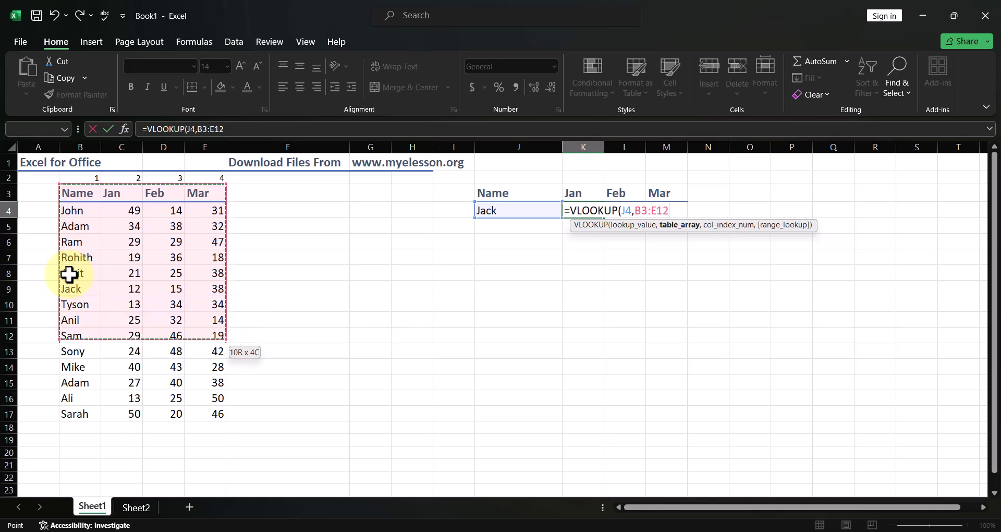
key("shift+Up")
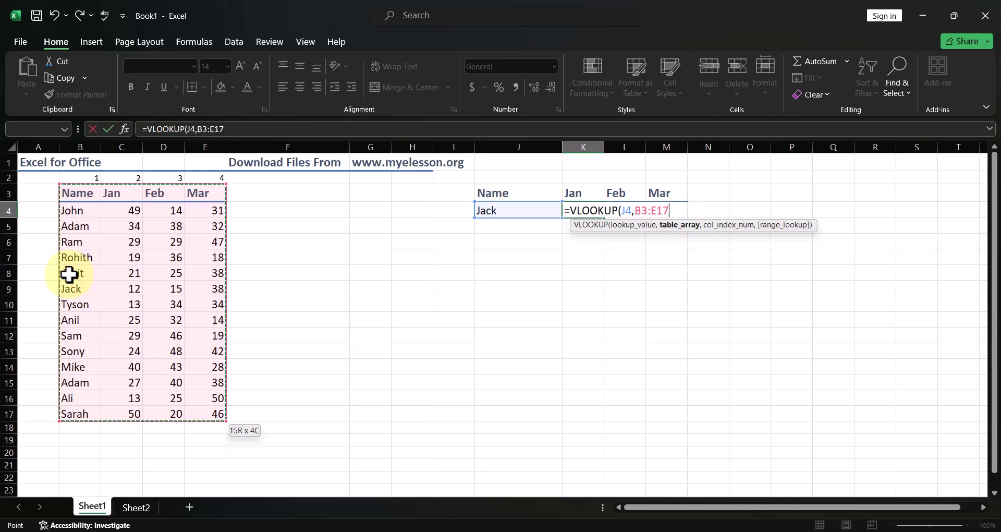
type(",")
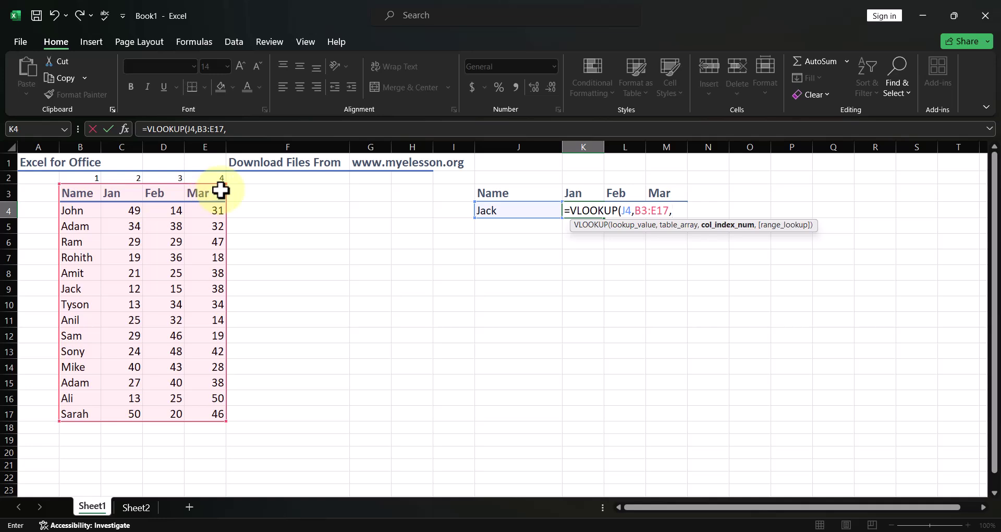
Remove the stray C2 reference and finish =VLOOKUP(J4,B3:E17,2,0) in K4, returning 12
left_click(132, 181)
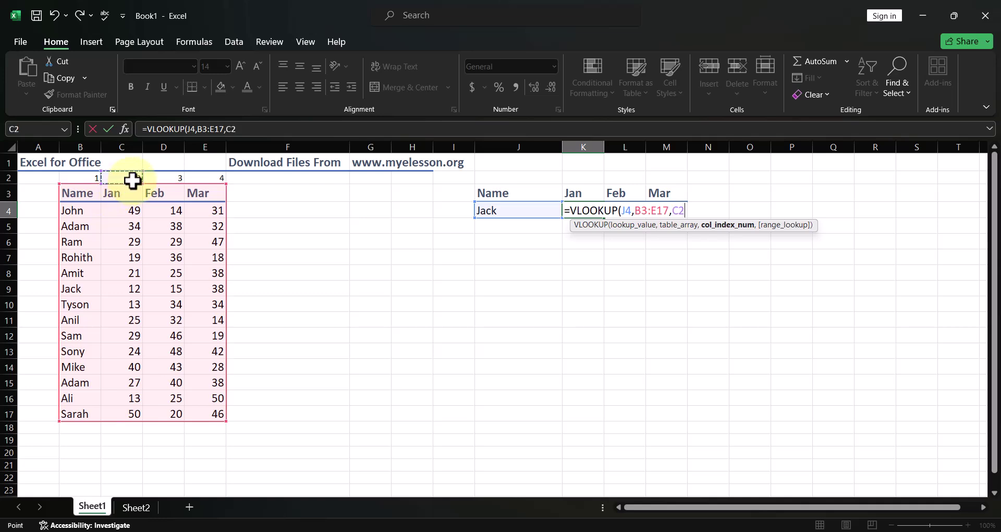
key("BackSpace")
key("BackSpace")
type("2,")
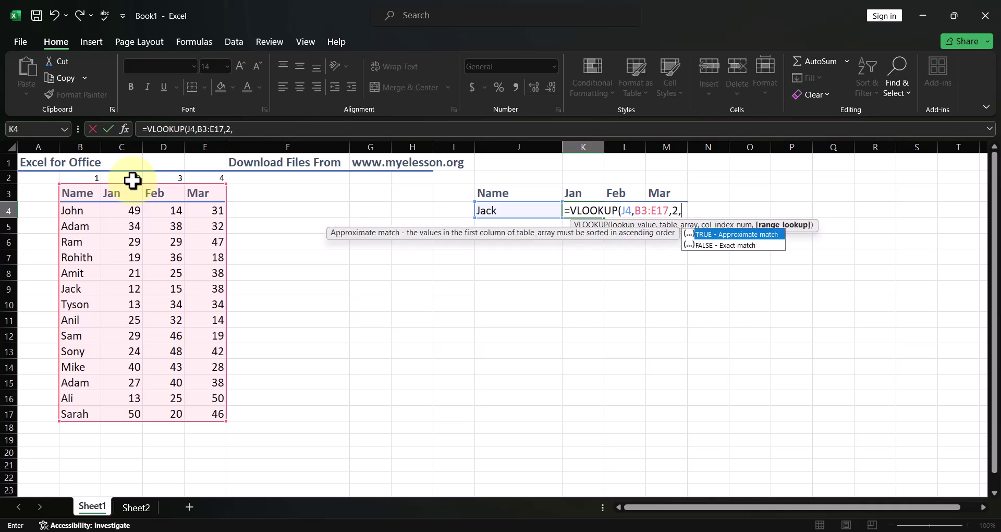
type("0)")
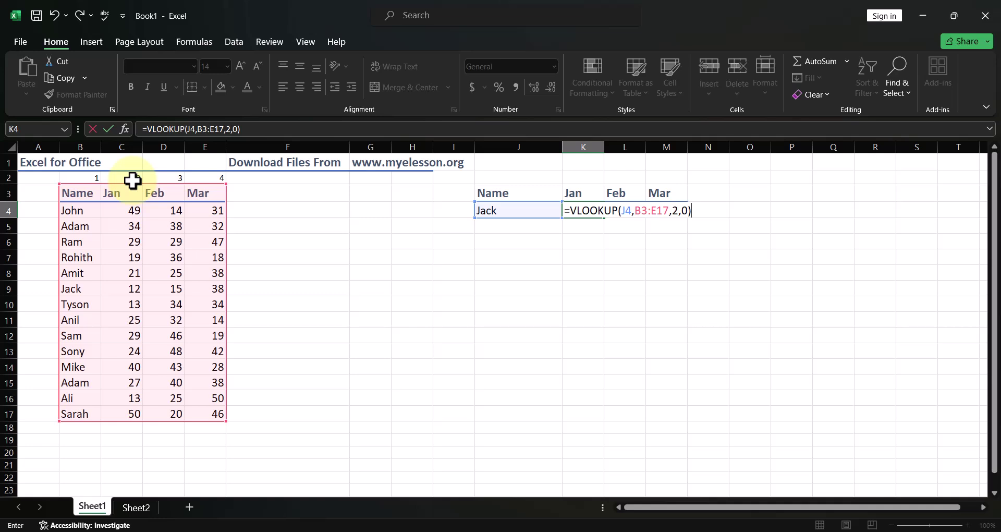
key("Return")
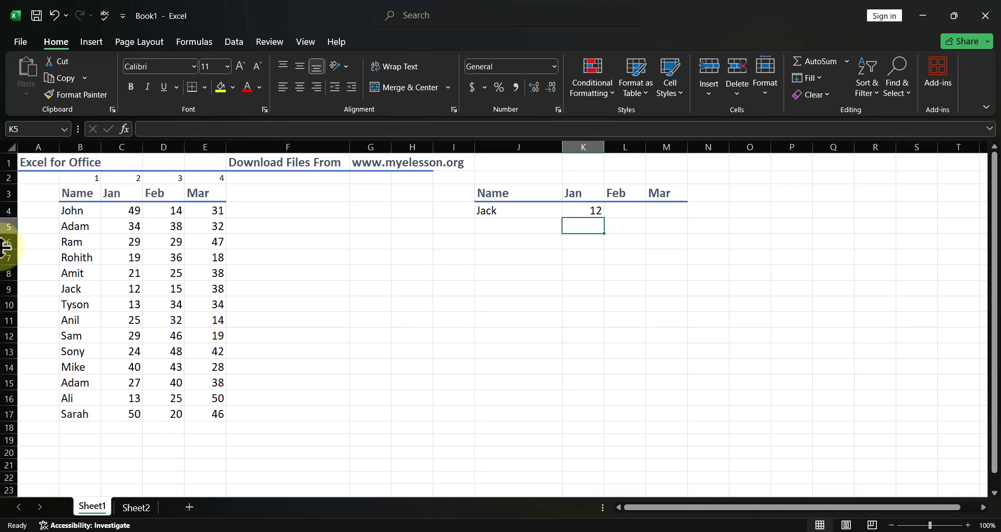
left_click(71, 293)
key("Right")
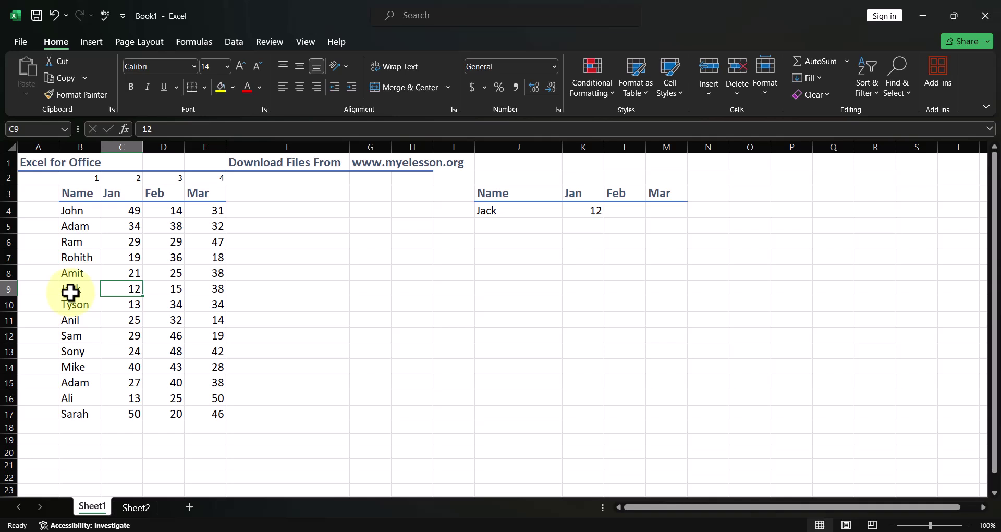
double_click(594, 211)
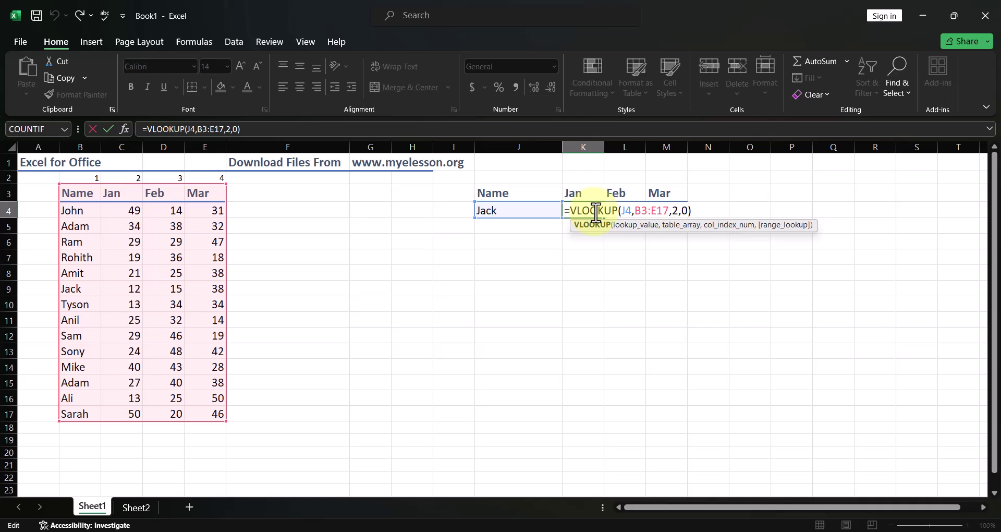
left_click_drag(628, 212, 545, 217)
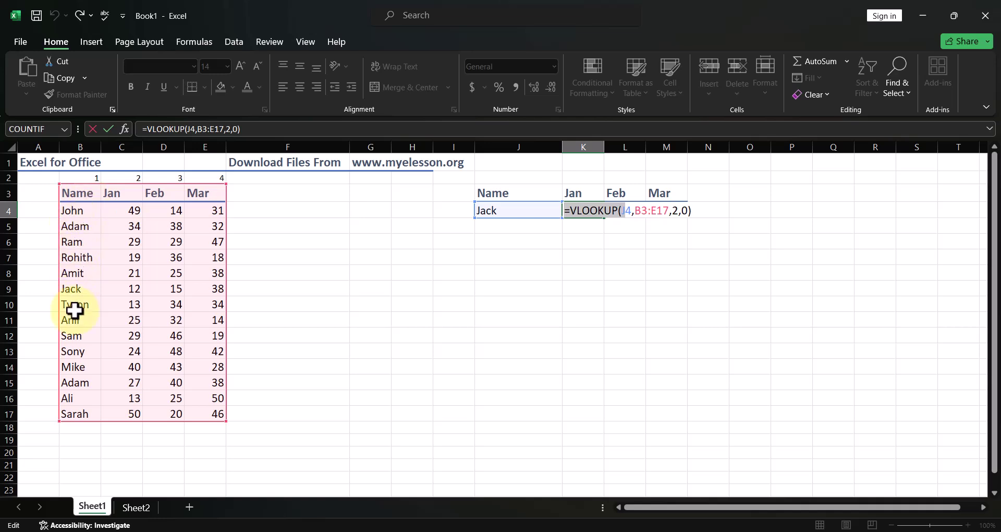
left_click(83, 178)
key("Escape")
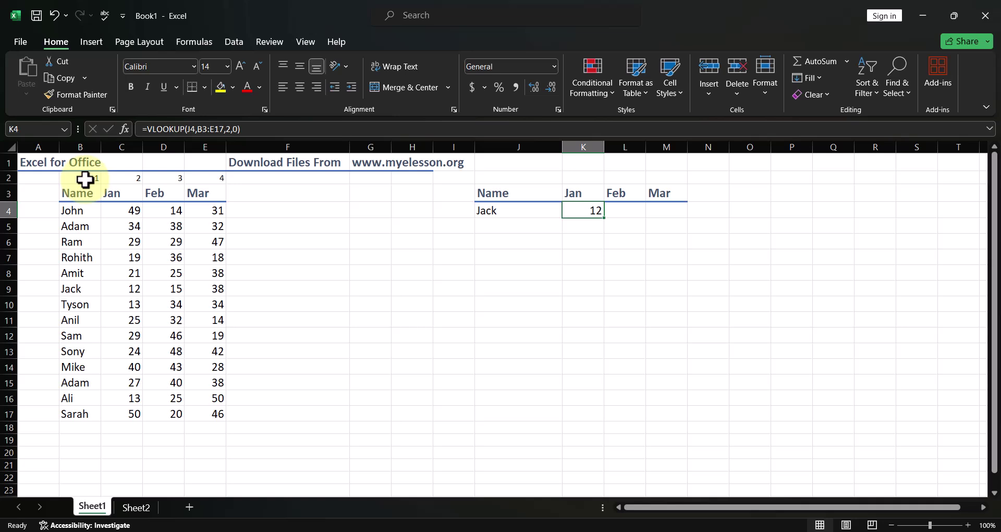
left_click(121, 180)
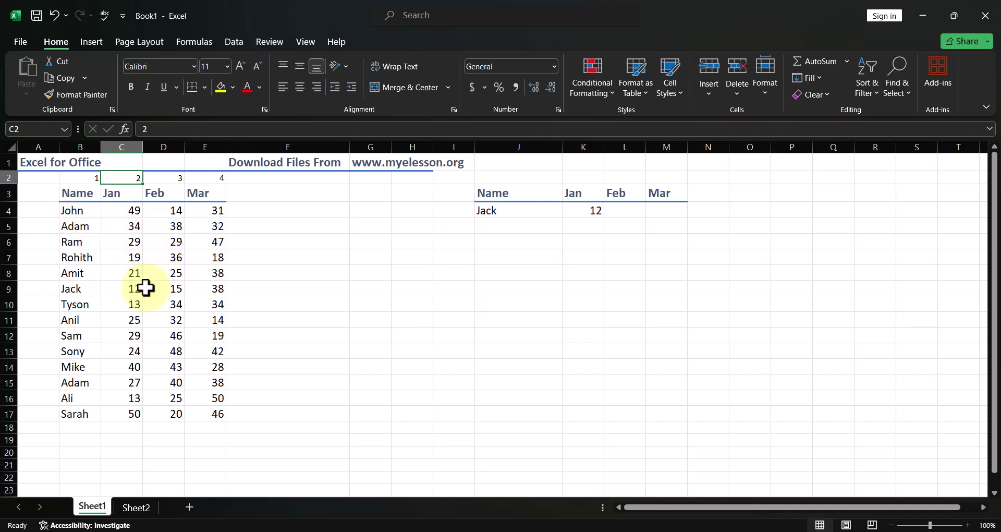
Enter Sam in J6 as the second lookup name
key("Down")
key("Down")
key("Down")
key("Down")
key("Down")
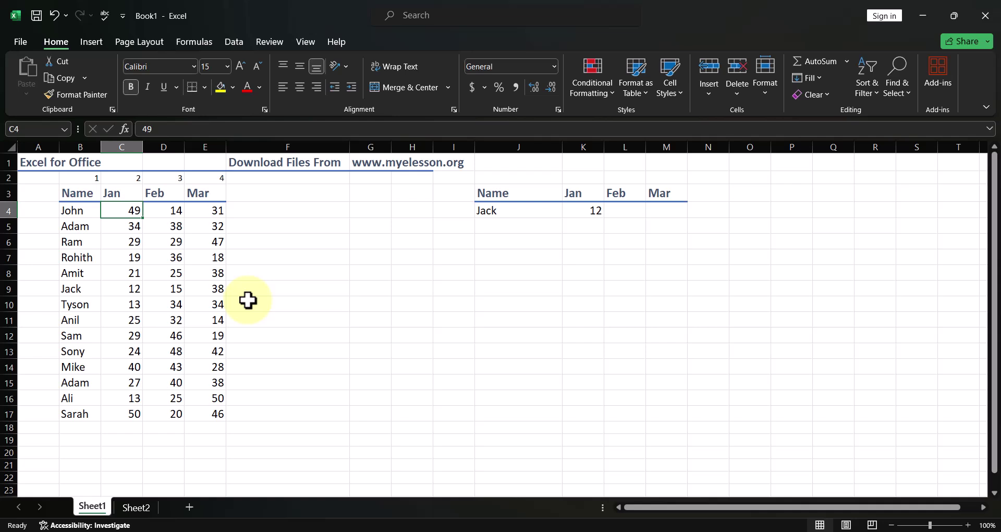
key("Right")
key("Right")
key("Right")
key("Right")
key("Right")
Start =VLOOKUP(J6,B3:E17, in M6 for Sam's lookup
key("Right")
key("Right")
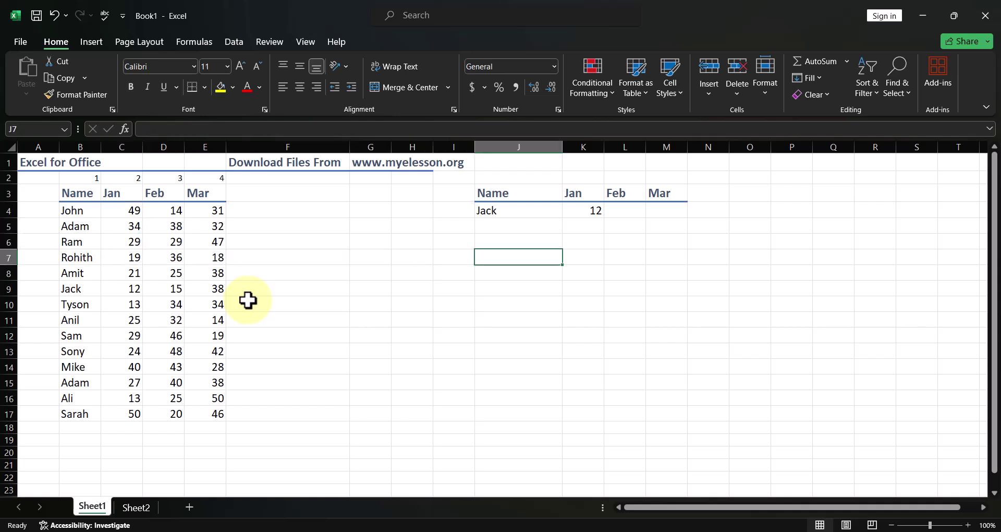
key("Up")
type("Sam")
key("Right")
key("Right")
key("Right")
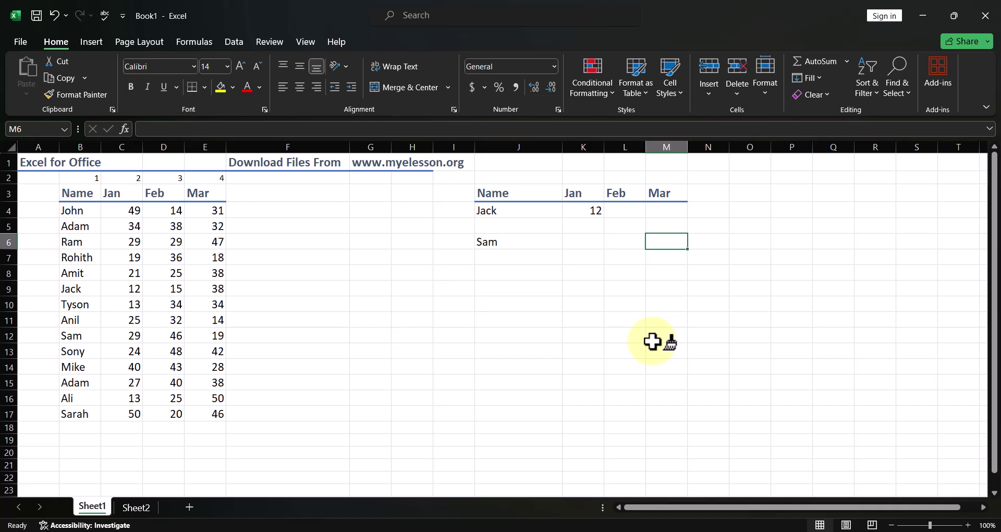
type("=vl")
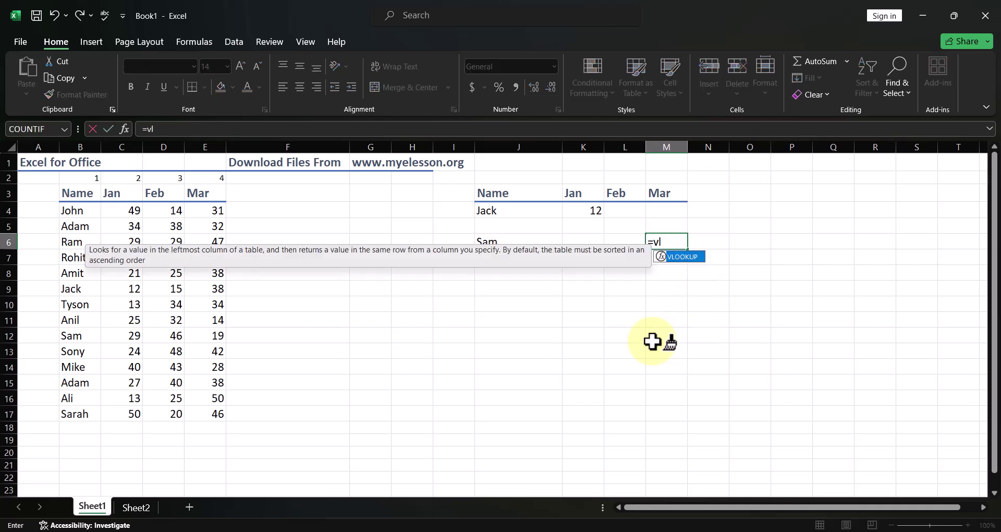
key("Tab")
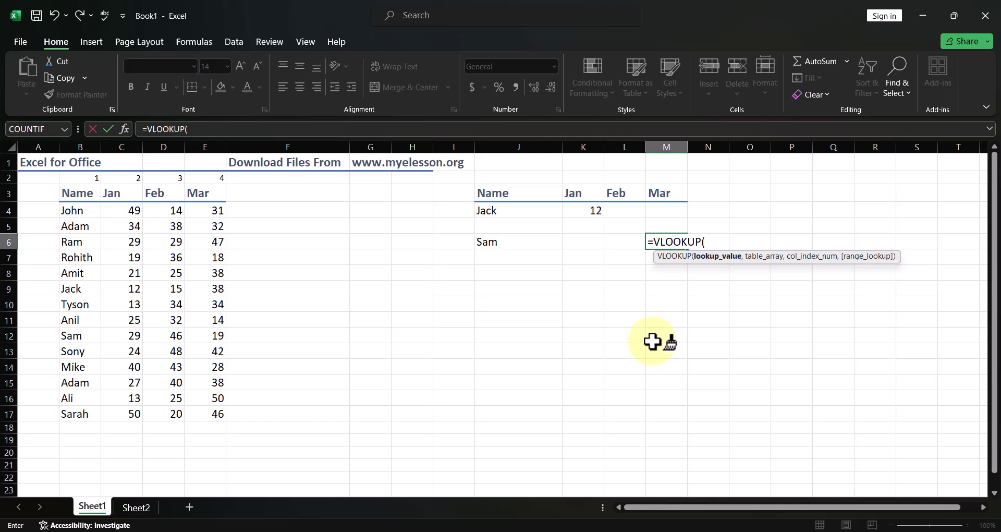
left_click(504, 241)
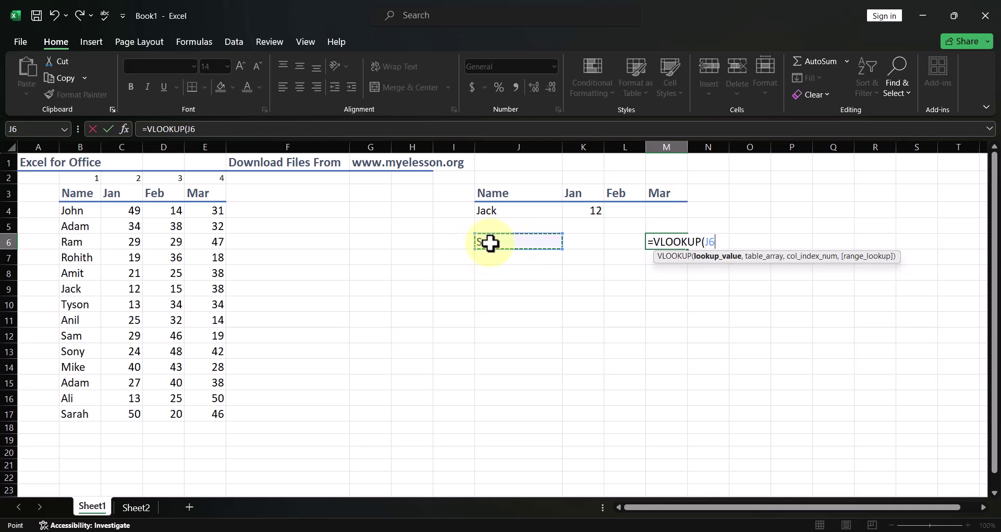
type(",")
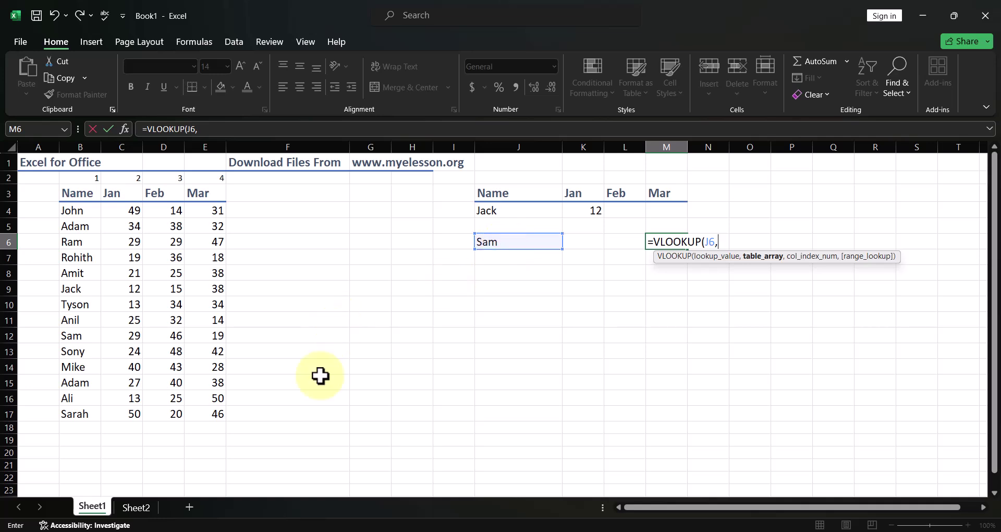
left_click(81, 200)
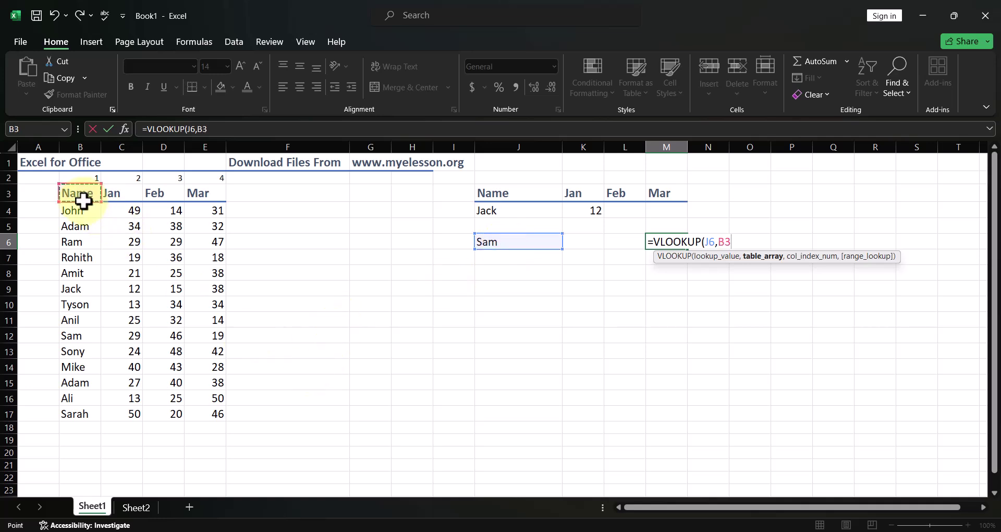
key("shift+Right")
key("shift+Right")
key("shift+Right")
key("shift+Down")
key("shift+Down")
key("shift+Down")
key("shift+Down")
key("shift+Down")
key("shift+Down")
key("shift+Down")
key("shift+Down")
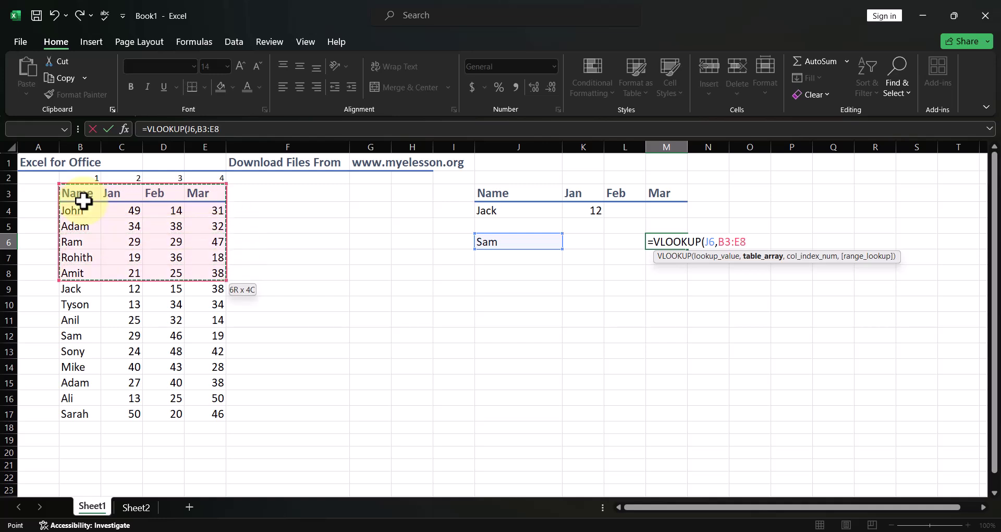
key("shift+Down")
key("shift+Down")
key("shift+Down")
key("shift+Down")
key("shift+Down")
key("shift+Down")
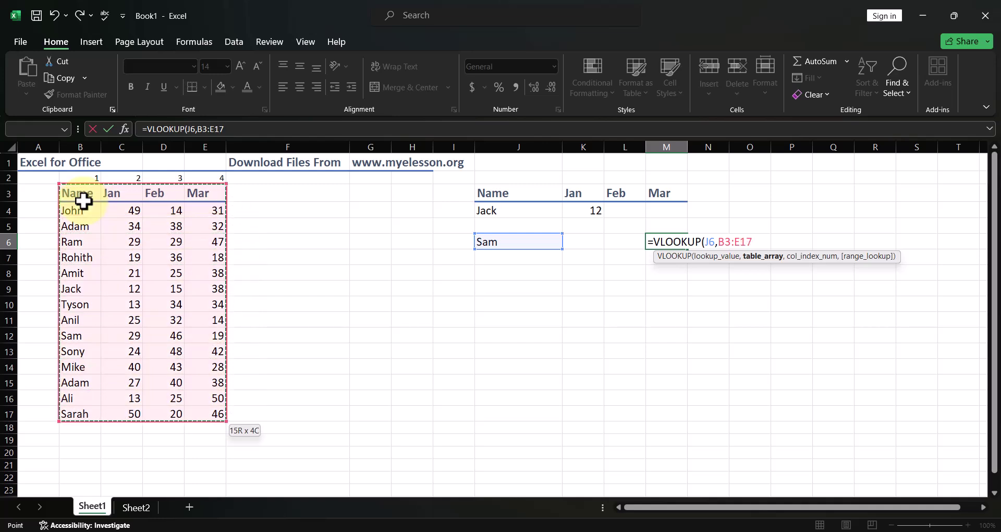
type(",4")
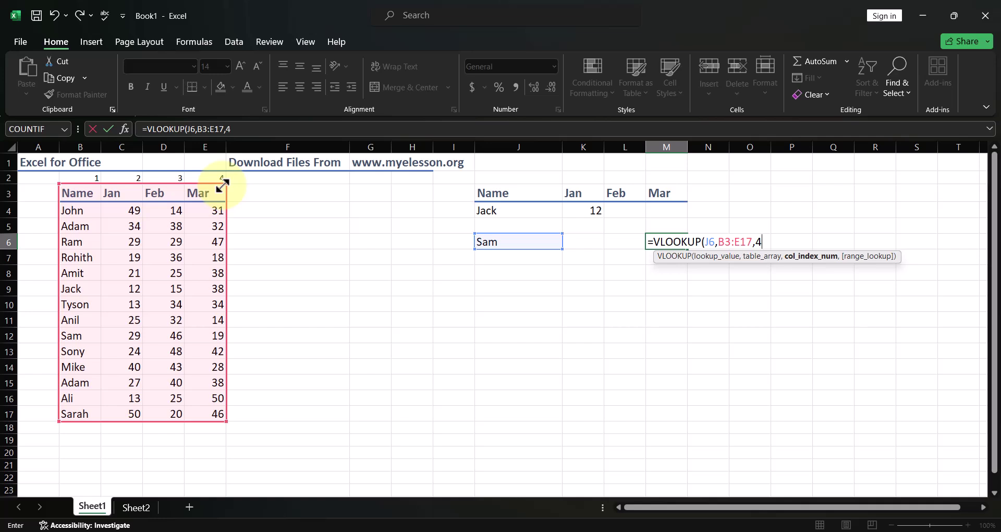
Finish M6 as =VLOOKUP(J6,B3:E17,4,0) and confirm it matches Sam's Mar value, 19
type(",")
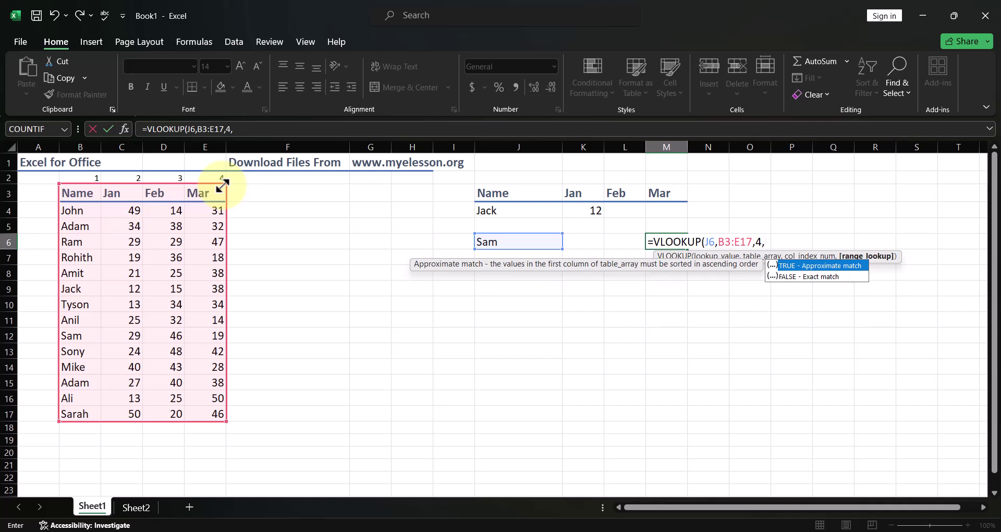
type("0)")
key("Return")
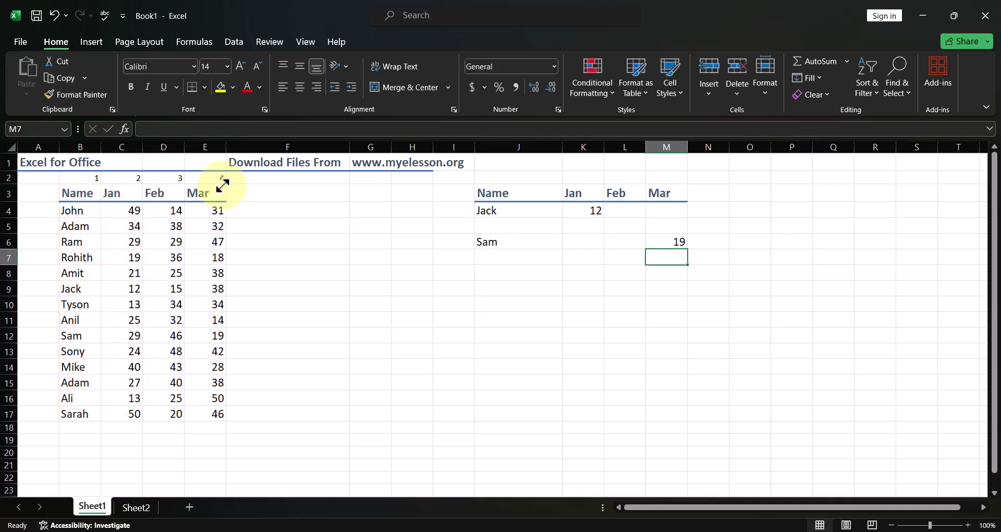
key("Up")
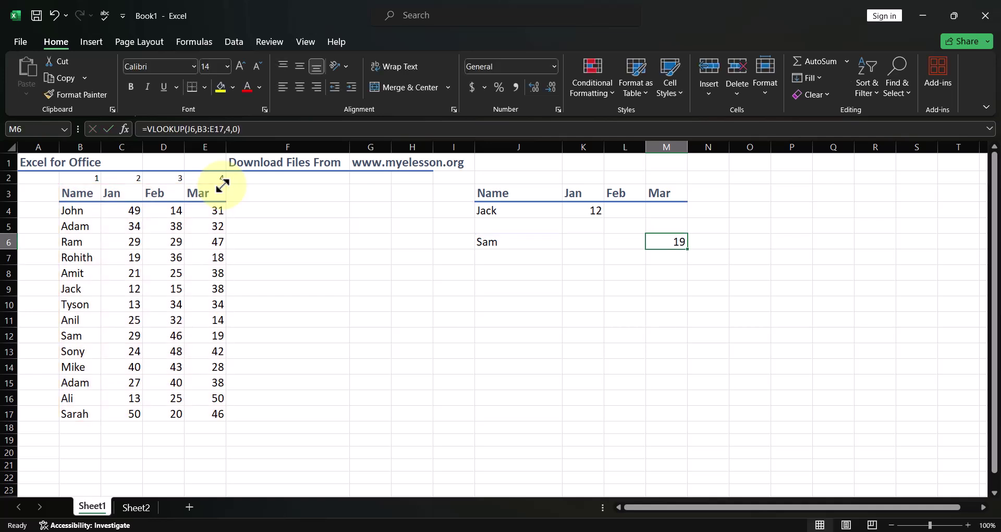
left_click(75, 333)
left_click(221, 339)
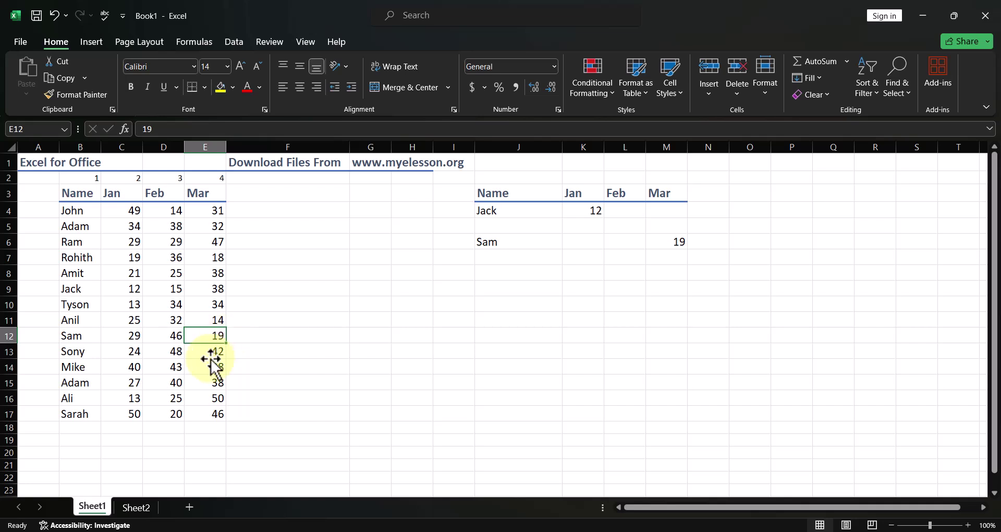
On Sheet2, enter Sam in B4 under Name
left_click(136, 507)
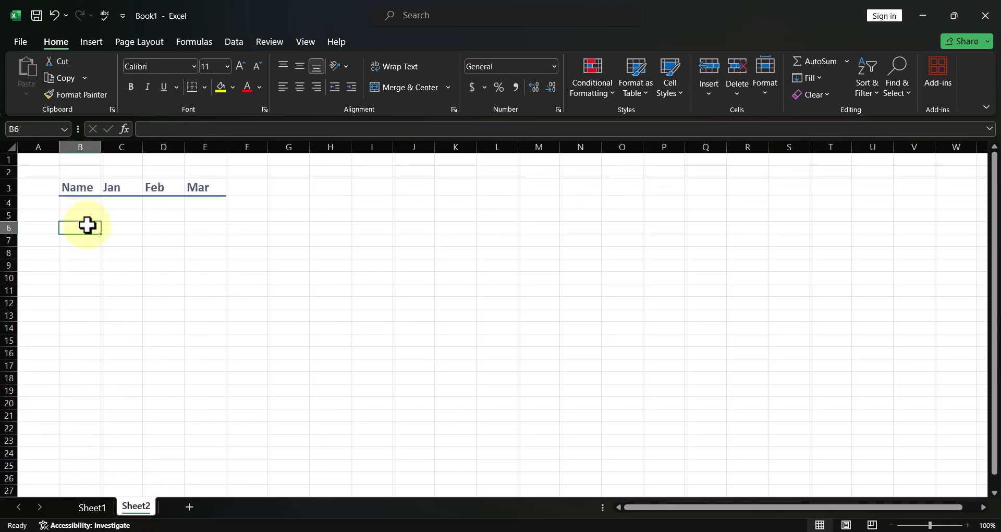
key("Up")
key("Up")
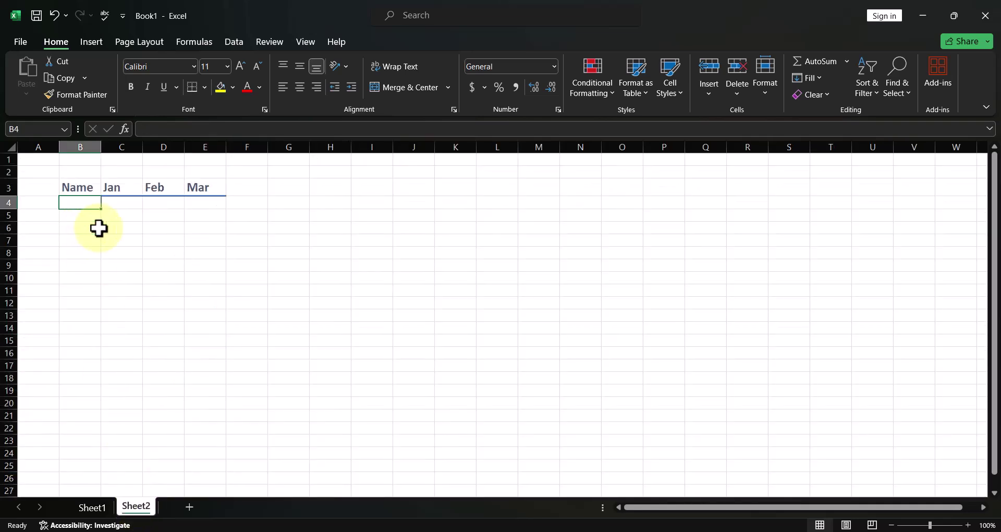
key("Down")
key("Up")
type("Sam")
key("Tab")
key("Tab")
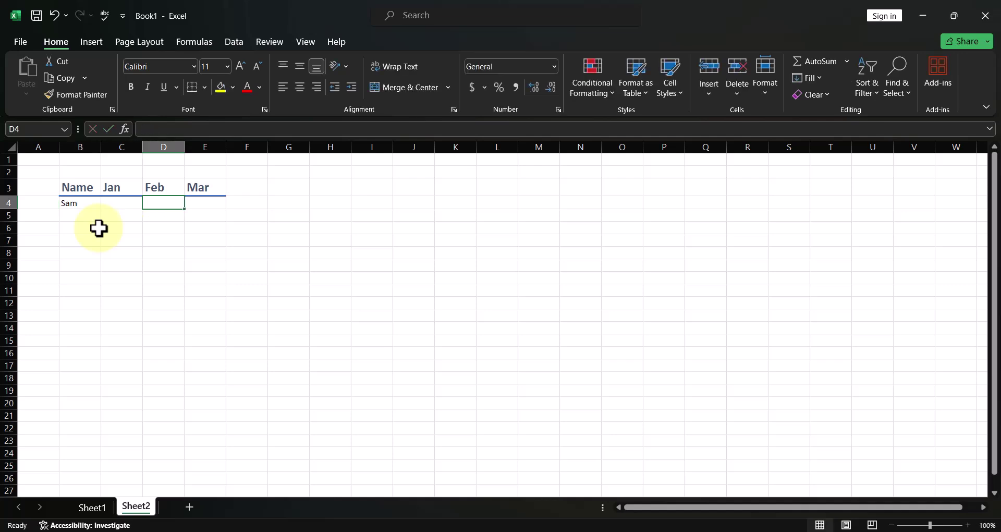
Start =VLOOKUP(B4, in E4 under Mar
key("Tab")
type("=")
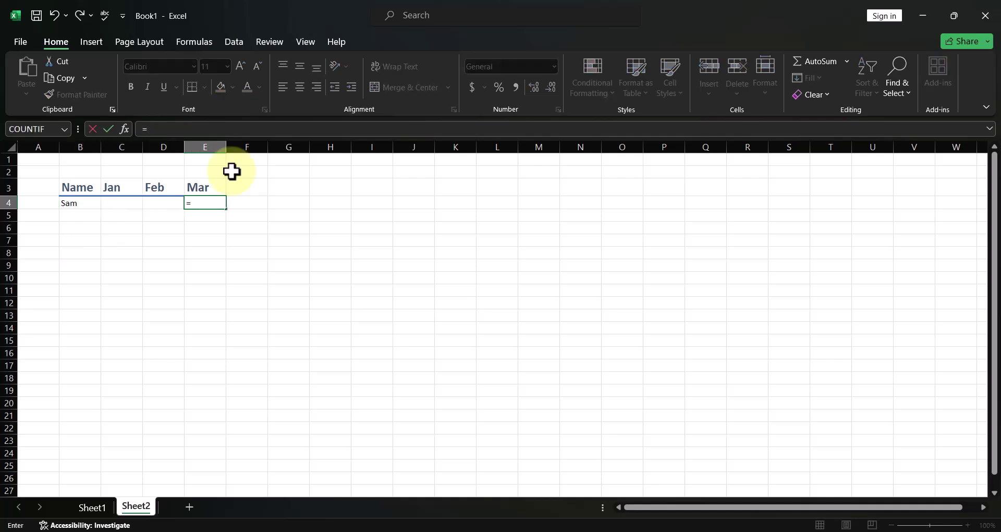
type("vlo")
key("Tab")
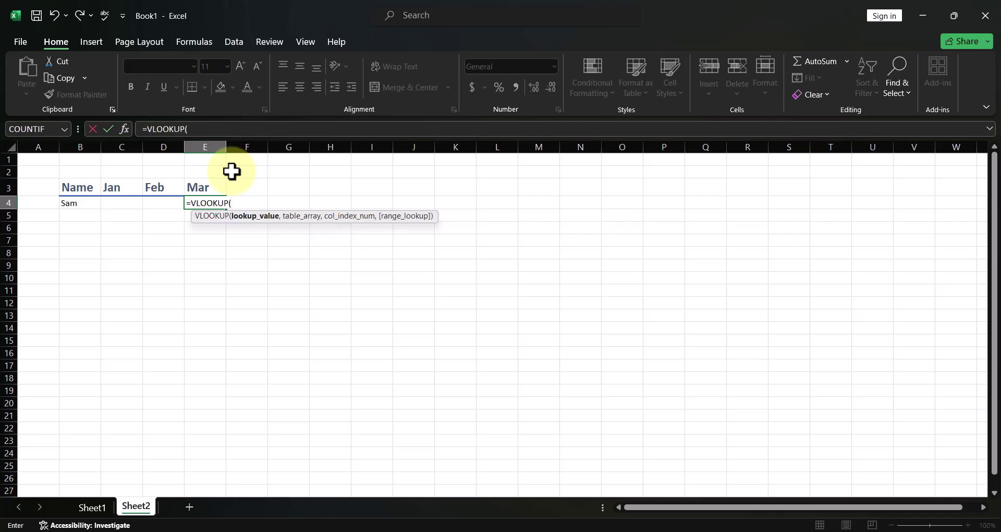
left_click(86, 204)
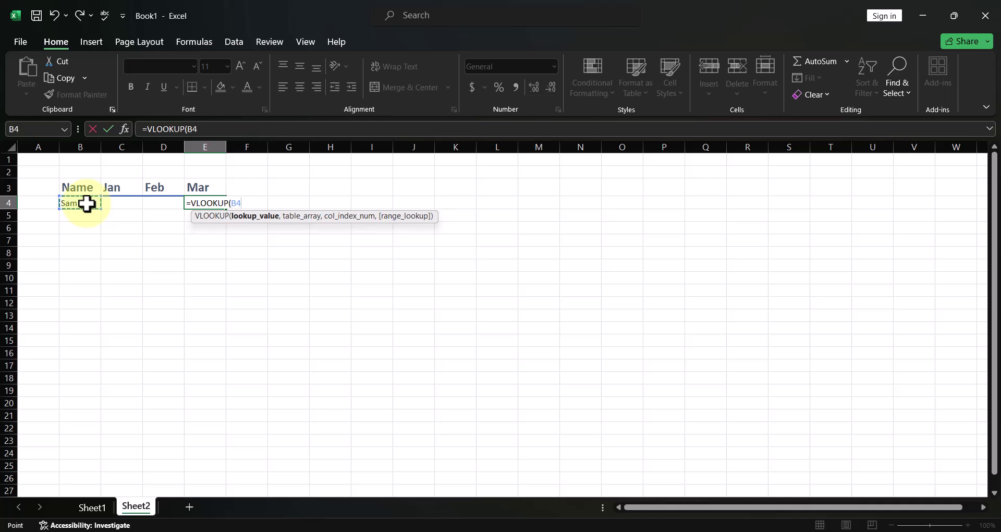
type(",")
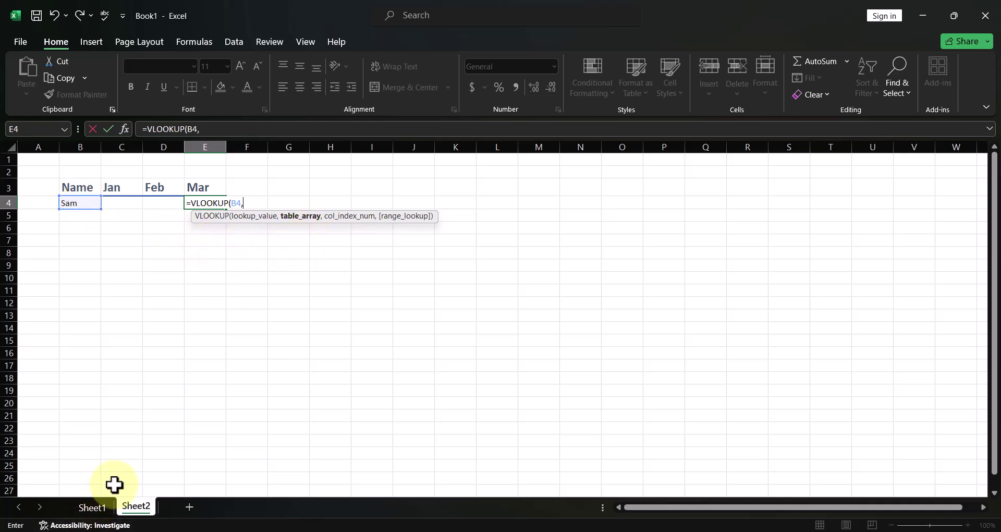
Complete E4 as =VLOOKUP(B4,Sheet1!B3:E17,4,0), returning 19 for Sam
left_click(92, 507)
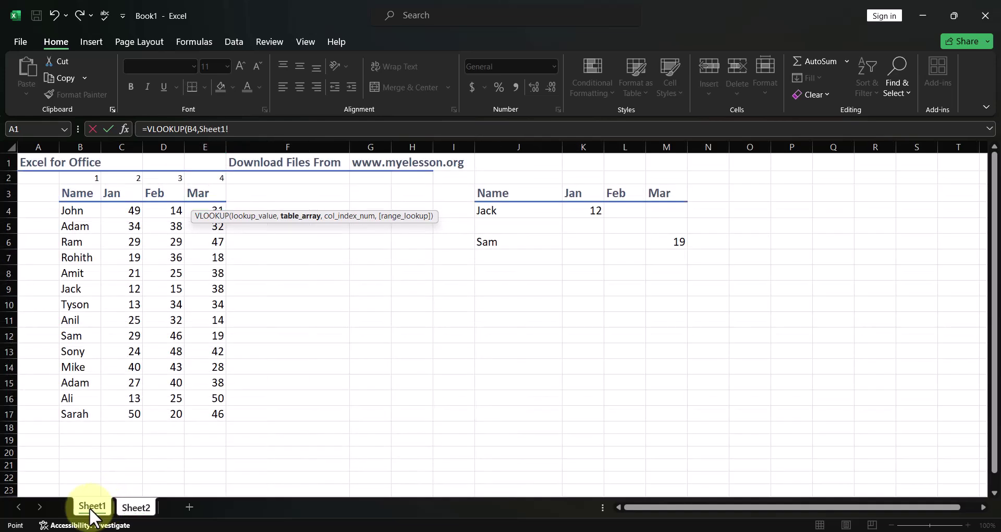
left_click_drag(74, 197, 73, 196)
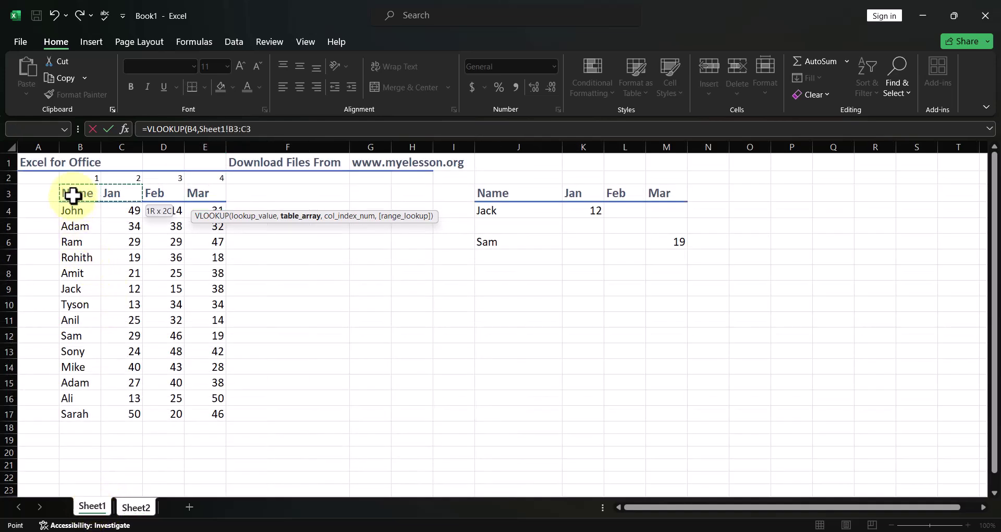
key("ctrl+shift+Right")
key("ctrl+shift+Down")
type(",")
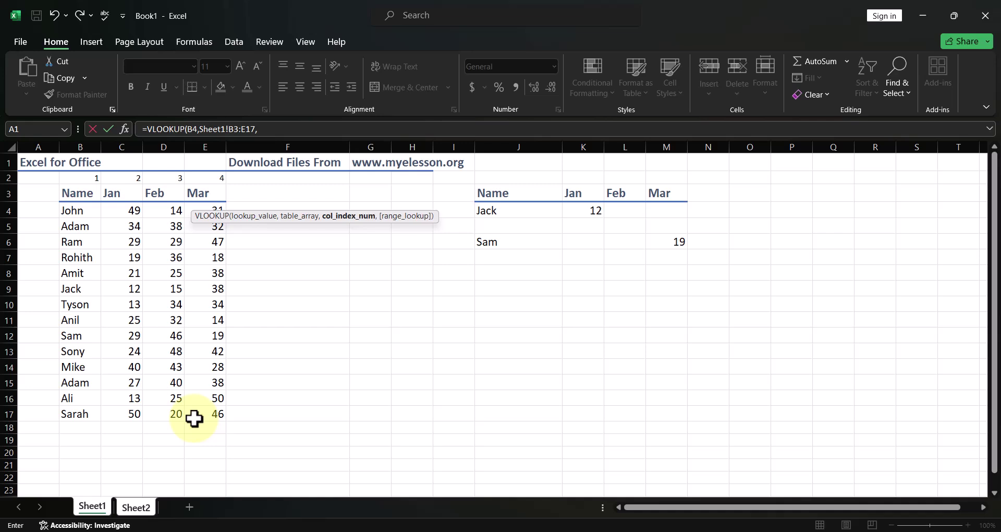
left_click(136, 507)
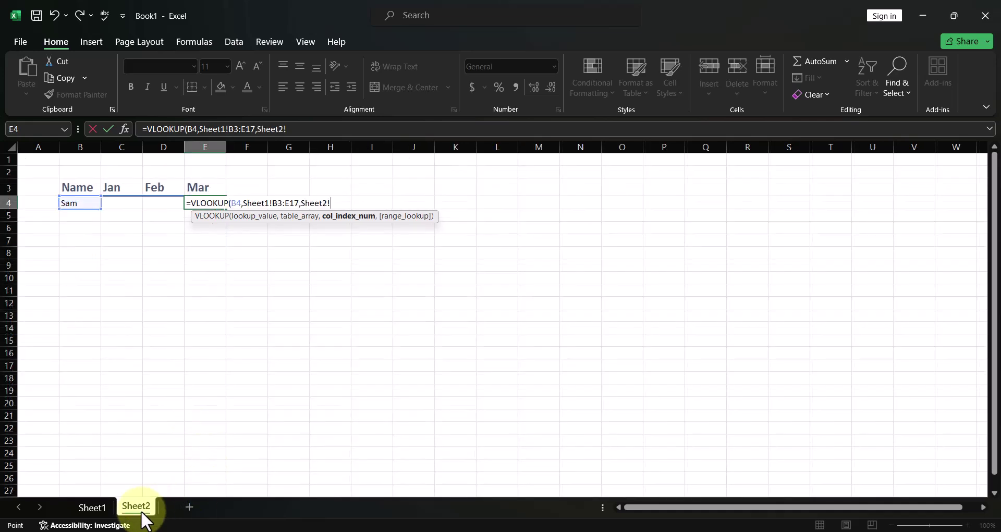
key("BackSpace")
key("BackSpace")
key("BackSpace")
key("BackSpace")
key("BackSpace")
key("BackSpace")
key("BackSpace")
type("4,")
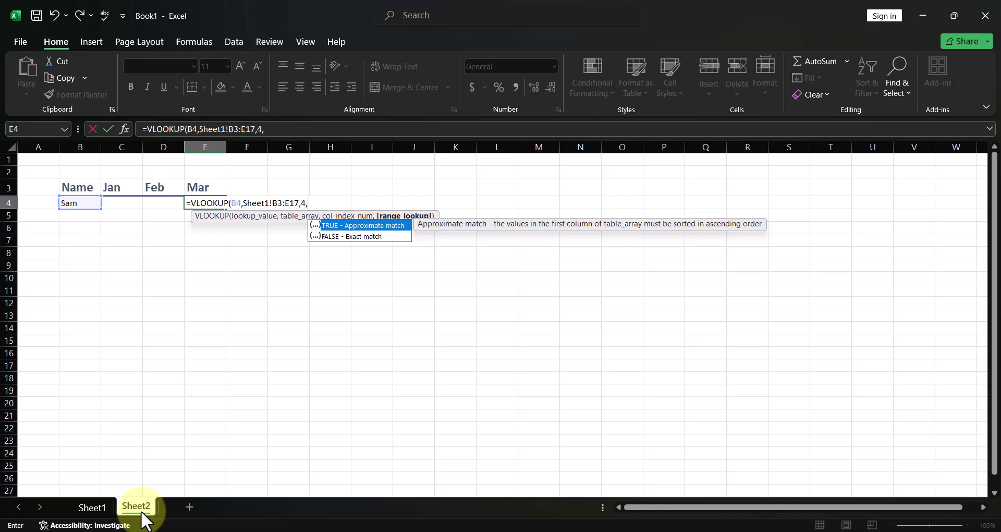
type("0)")
key("Return")
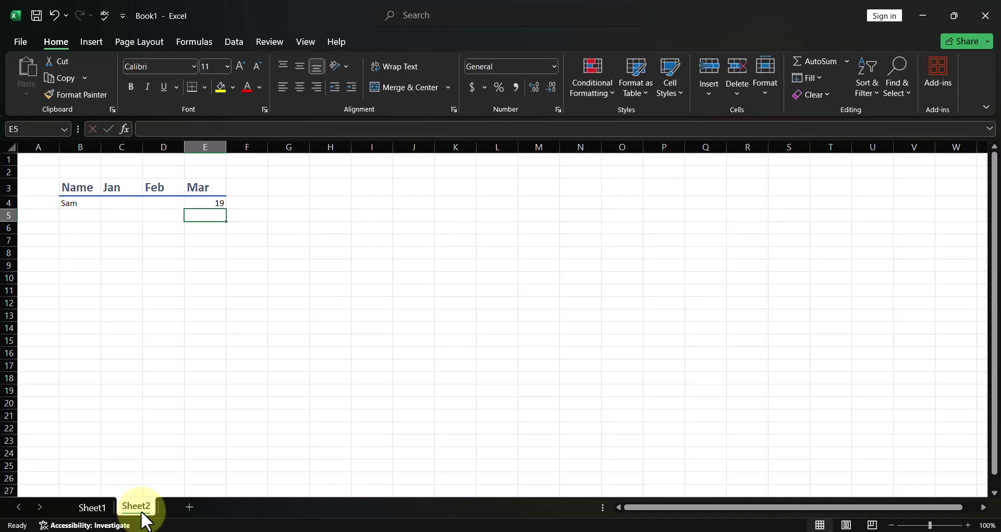
key("Up")
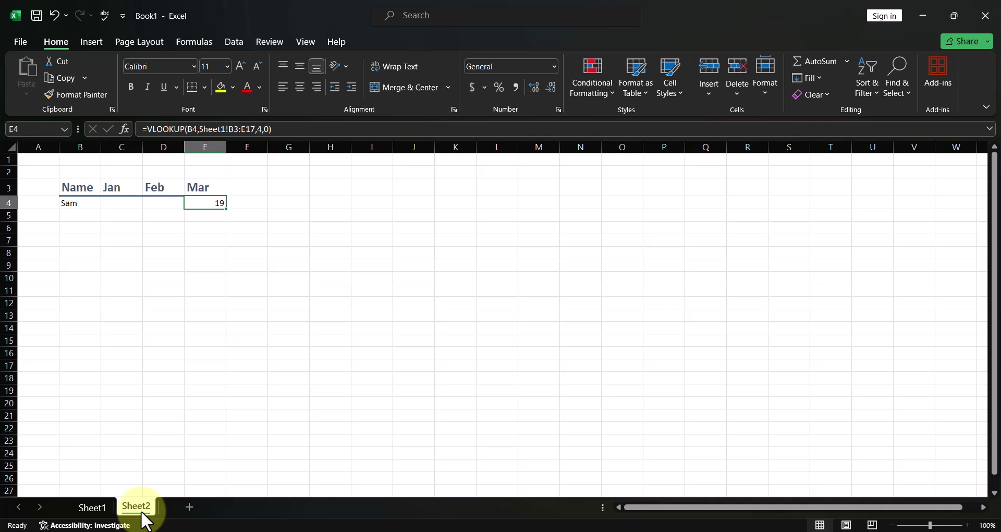
Enter Jack in B5 below Sam
key("Down")
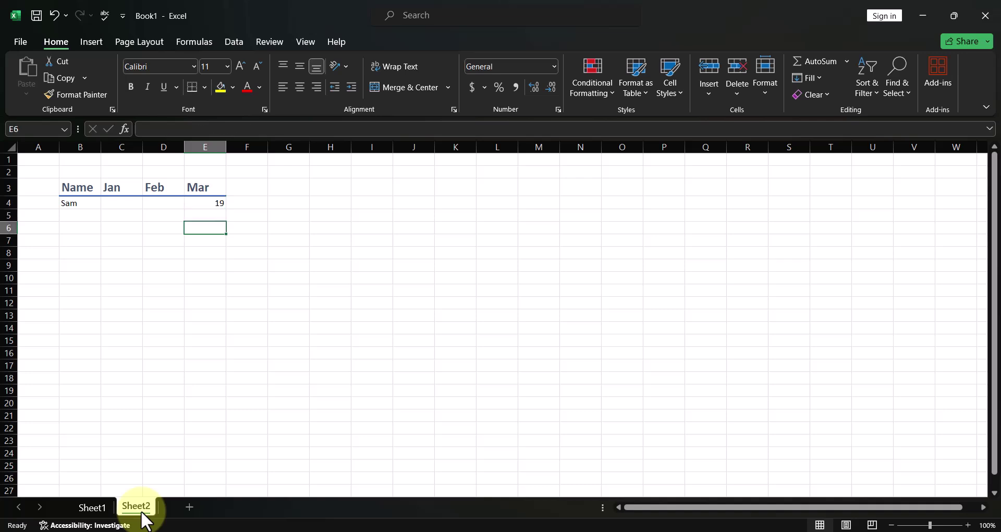
key("Left")
key("Left")
key("Left")
type("Jack")
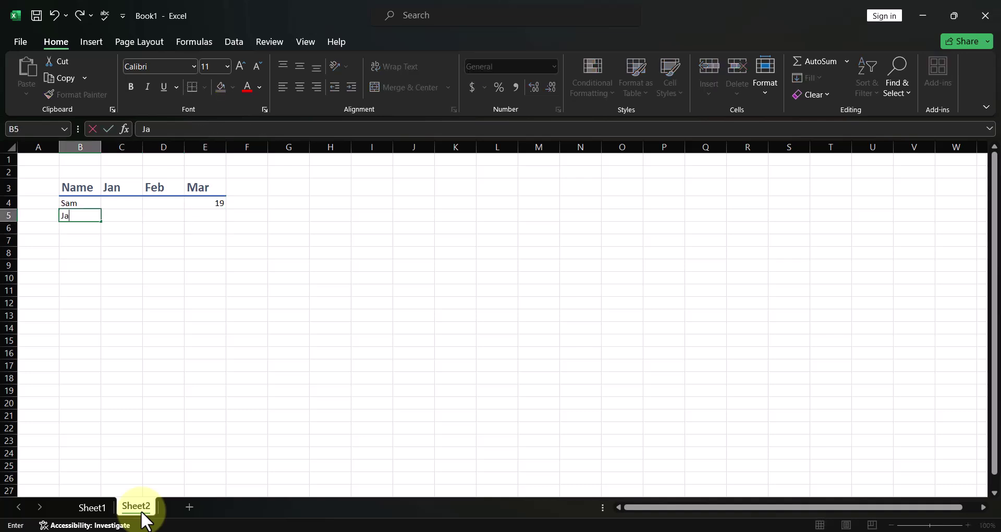
key("Tab")
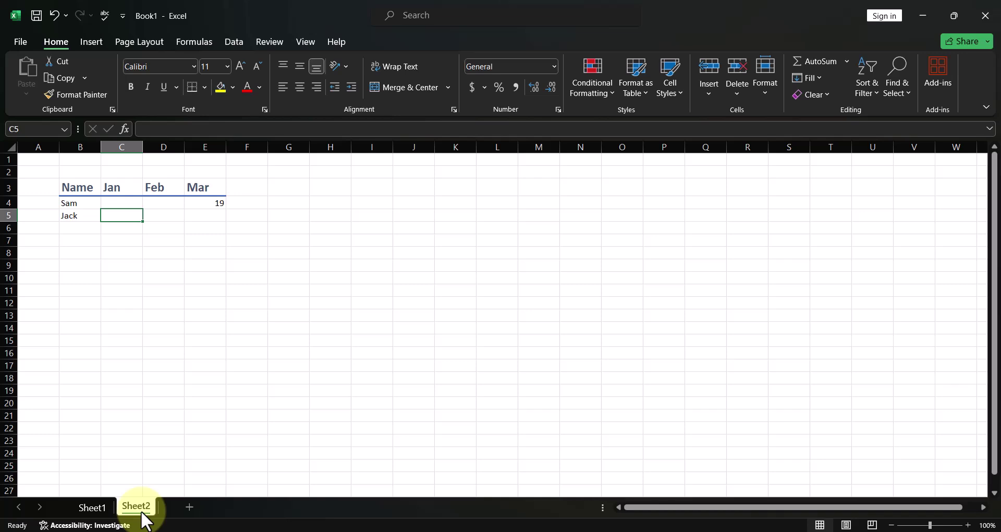
In C5, start =VLOOKUP(B5, with Sheet1's B3:E17 as the table array
type("=vl")
key("Tab")
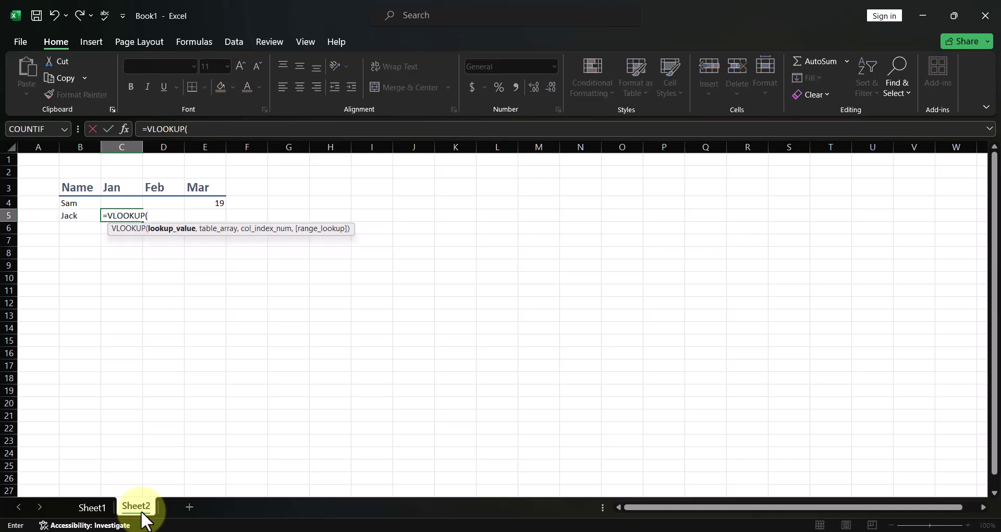
key("Left")
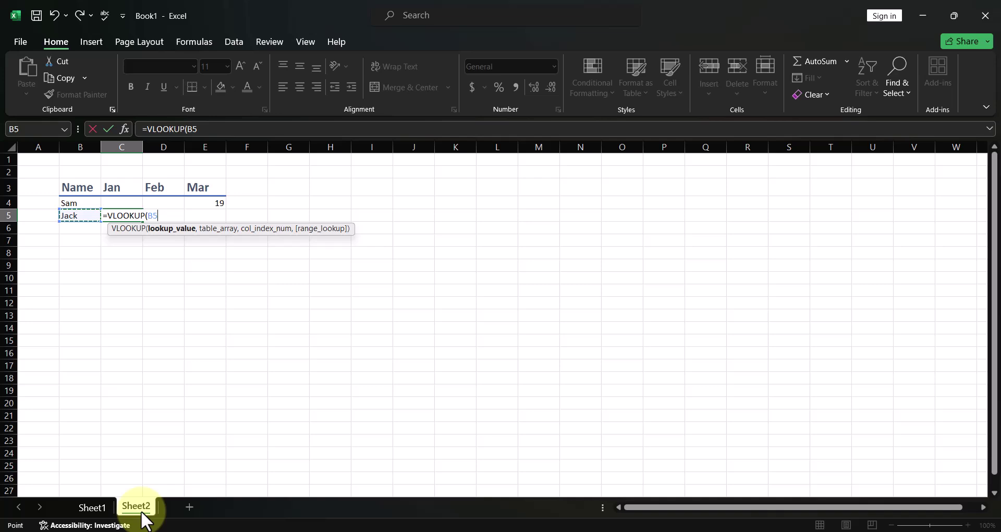
type(",")
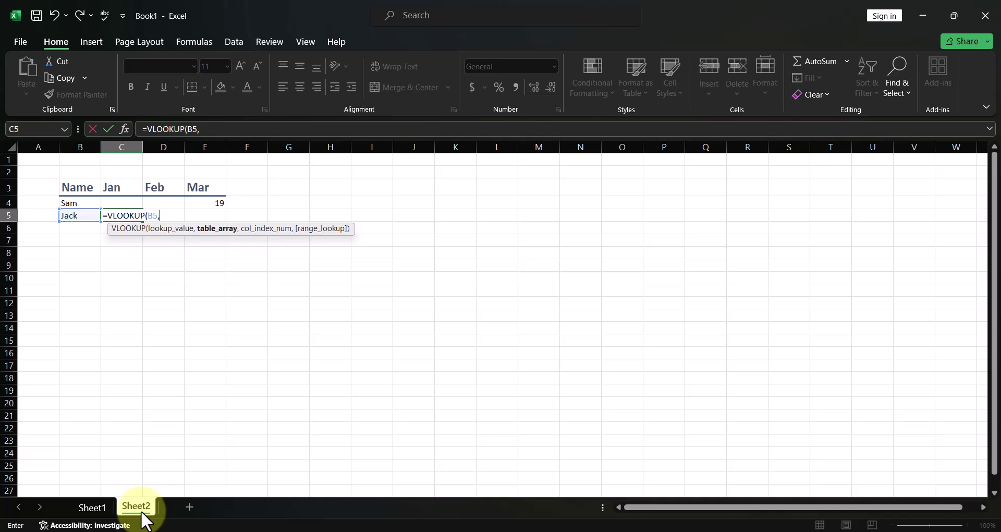
left_click(88, 508)
left_click_drag(77, 193, 206, 193)
key("shift+Down")
key("shift+Down")
key("shift+Down")
key("shift+Down")
key("shift+Down")
key("shift+Down")
key("shift+Down")
key("shift+Down")
key("shift+Down")
key("shift+Down")
key("shift+Down")
key("shift+Down")
key("shift+Down")
key("shift+Down")
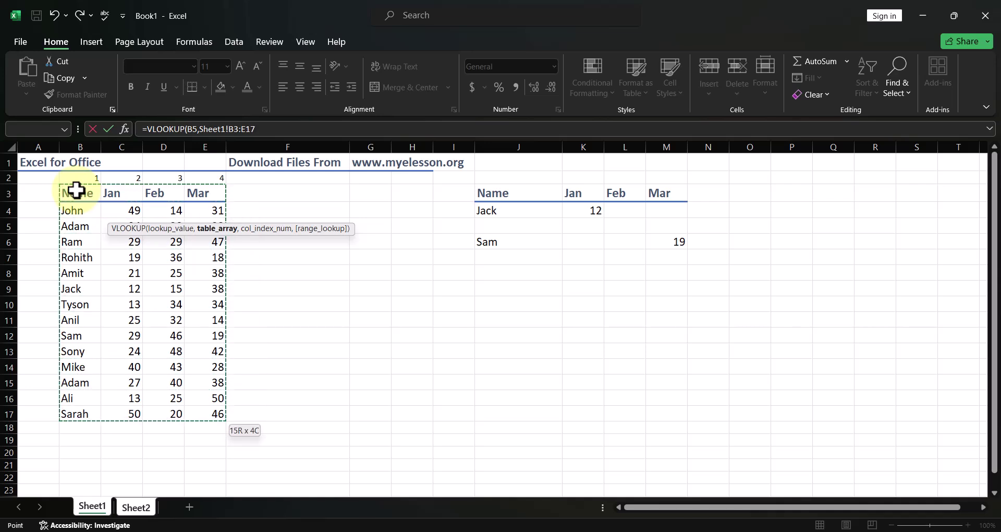
Finish C5 with column 2 and exact match, returning 12 for Jack's Jan
left_click(280, 129)
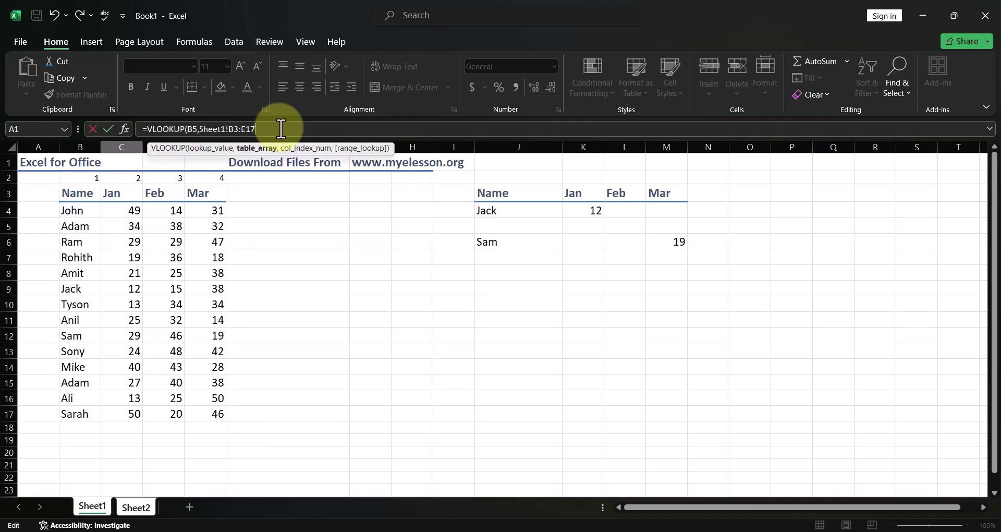
type(",")
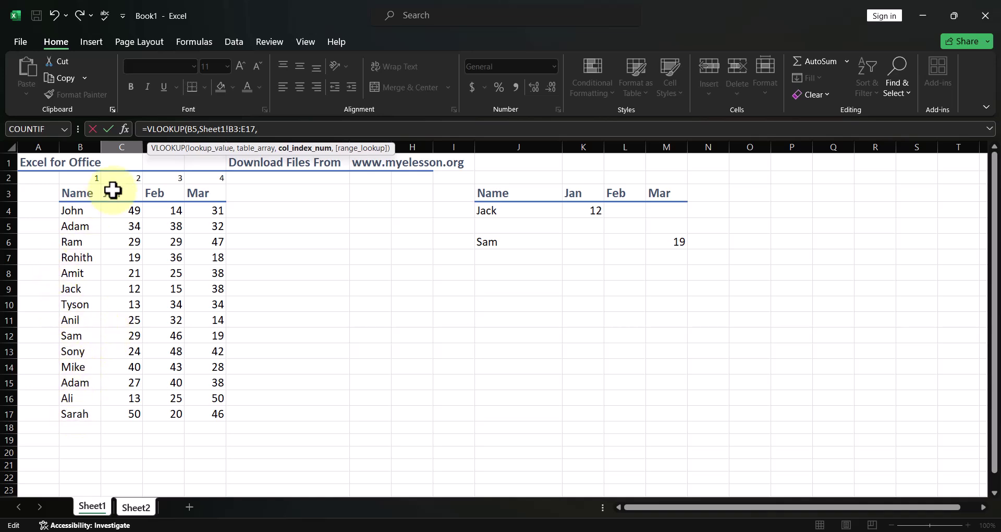
type("2")
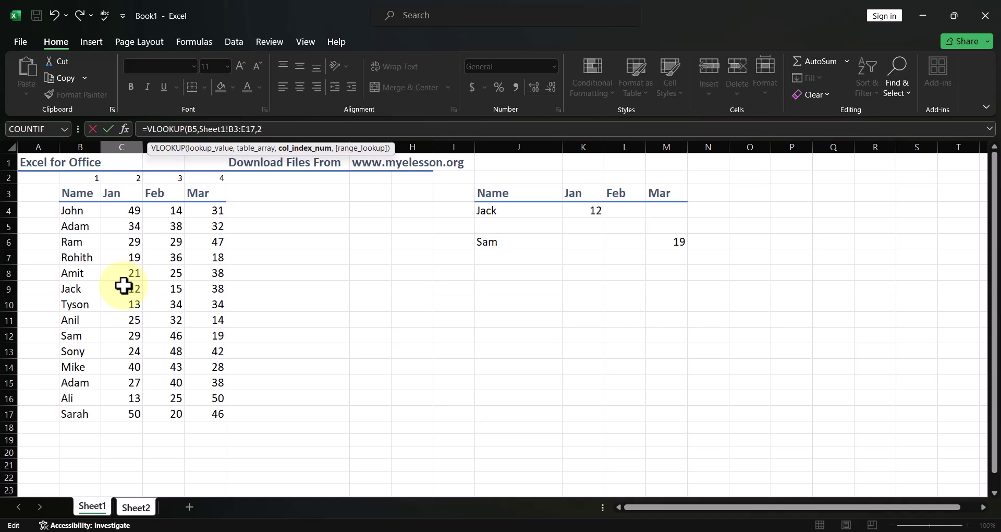
type(",0")
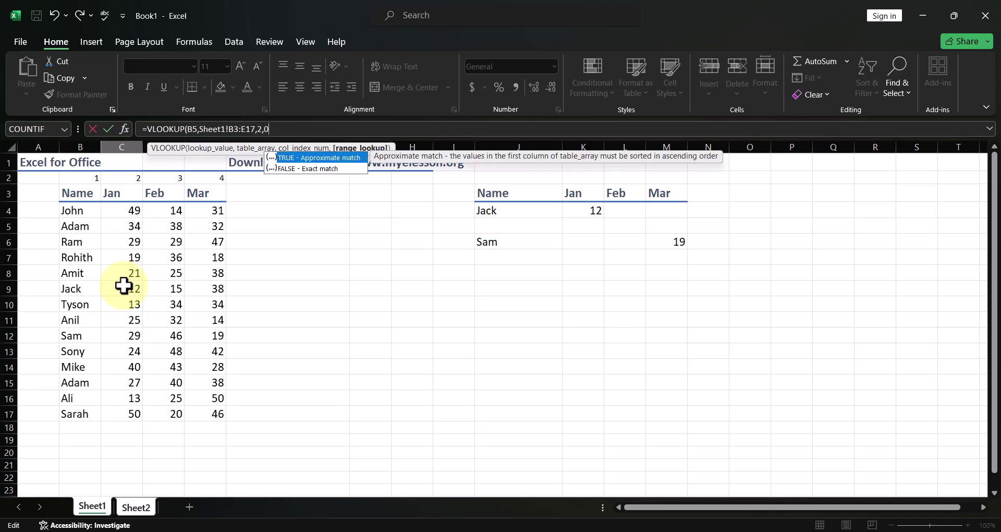
type(")")
key("Return")
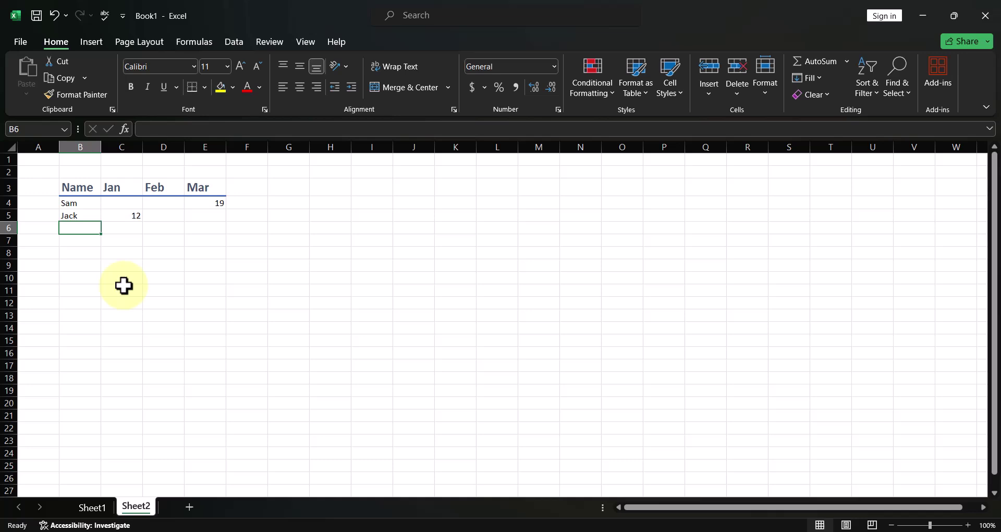
key("Up")
key("Right")
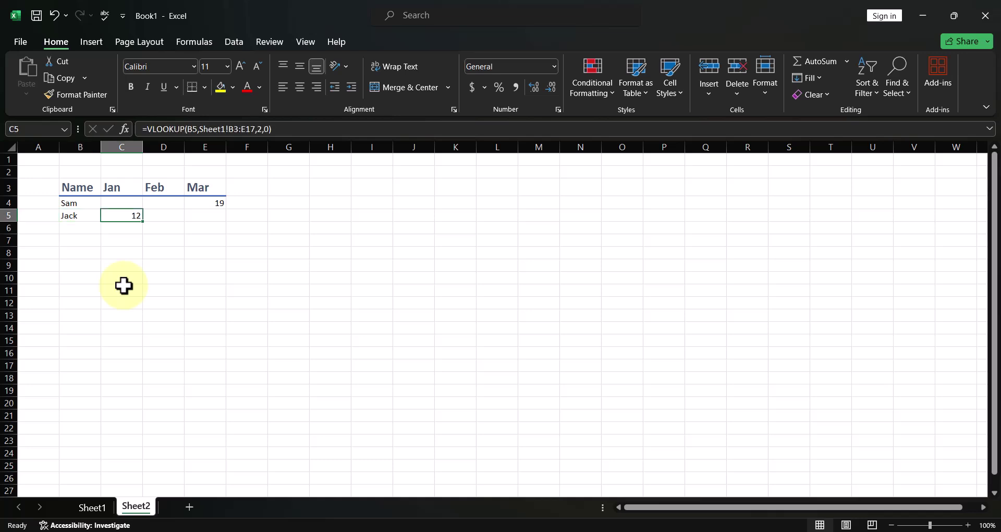
Open a new blank workbook and copy Sheet2's Name/Jan/Feb/Mar header row, B3:E3
left_click(92, 507)
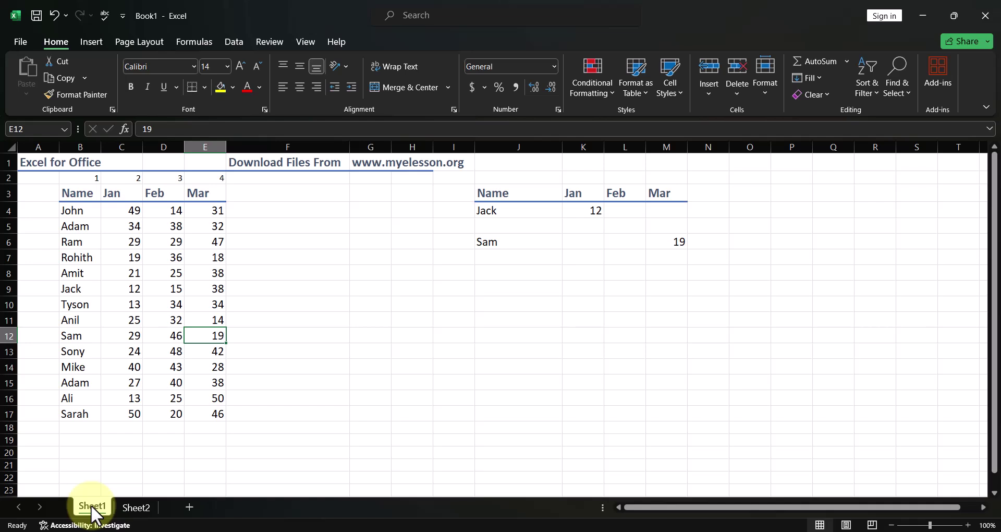
key("ctrl+n")
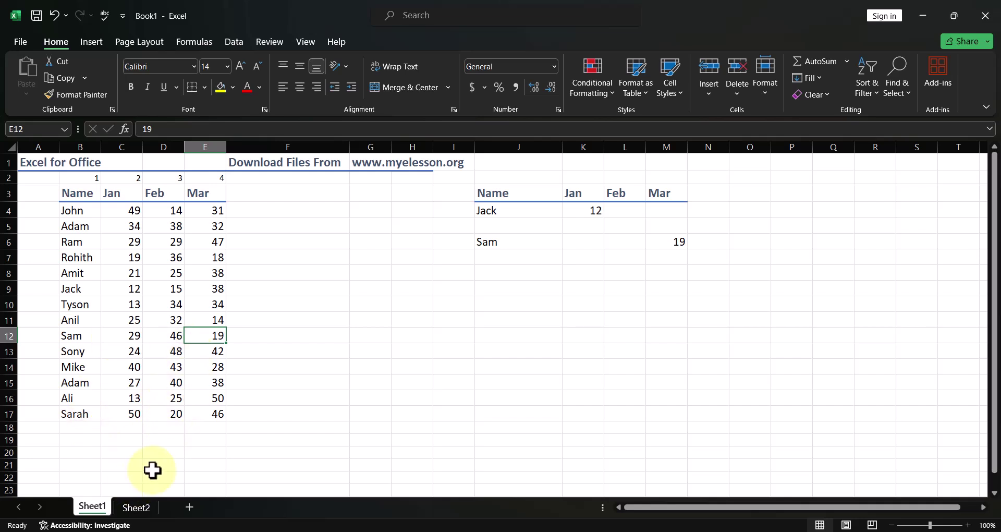
left_click(137, 508)
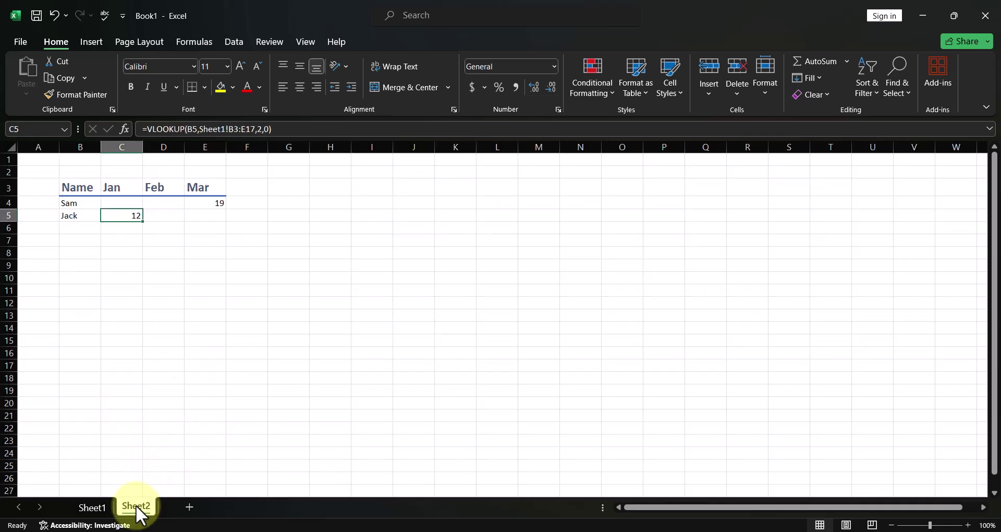
left_click(84, 175)
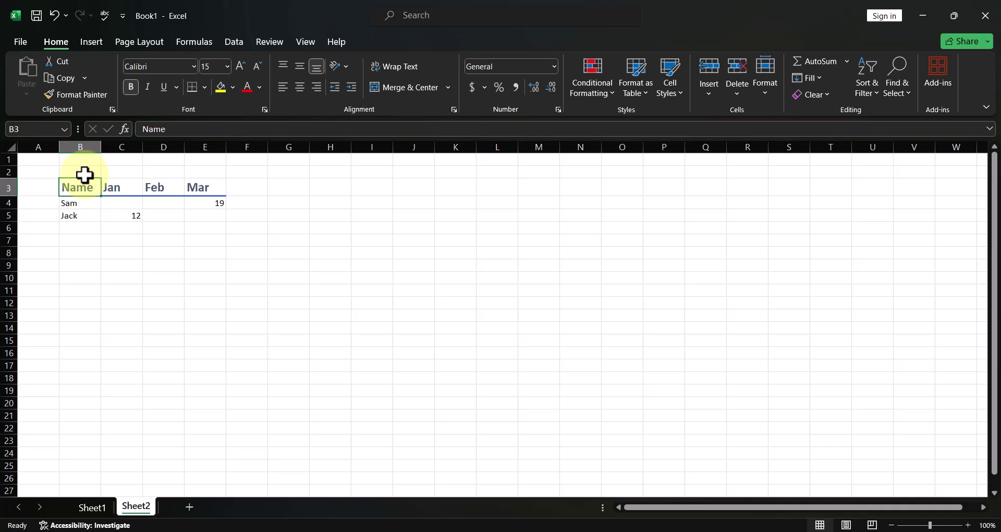
key("shift+Right")
key("shift+Right")
key("shift+Right")
key("shift+Down")
key("shift+Up")
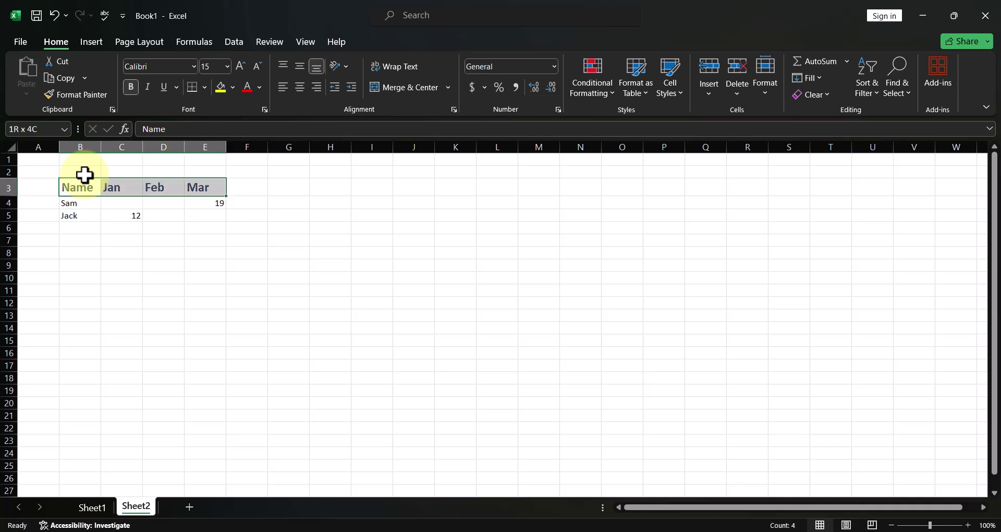
key("ctrl+c")
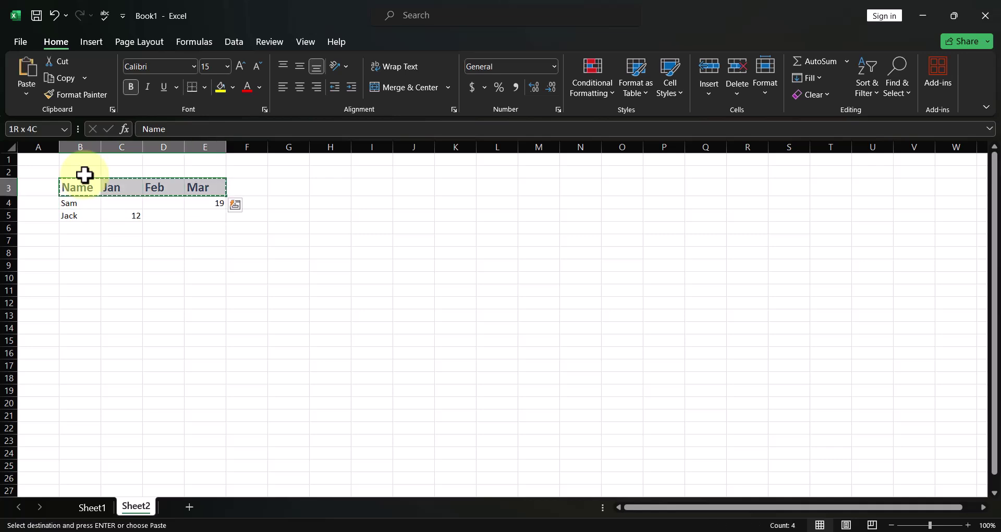
In a new workbook, paste the Name/Jan/Feb/Mar headers into C3 and enter Jack in C4
key("ctrl+n")
key("Right")
key("Right")
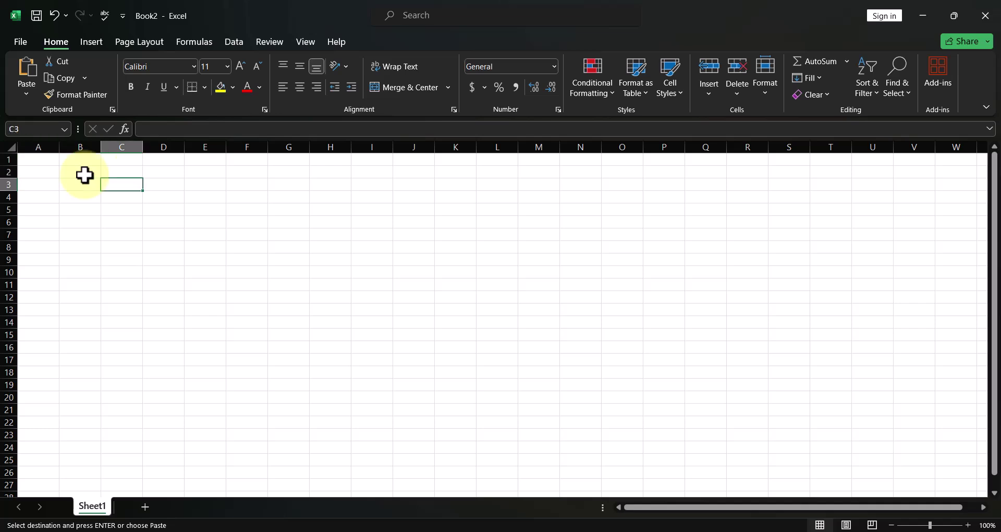
key("ctrl+v")
key("Down")
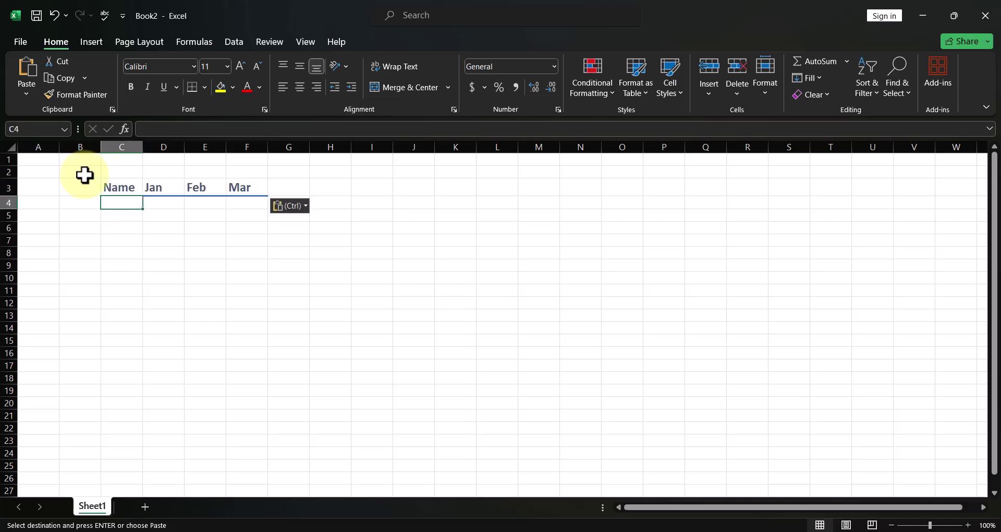
type("Jack")
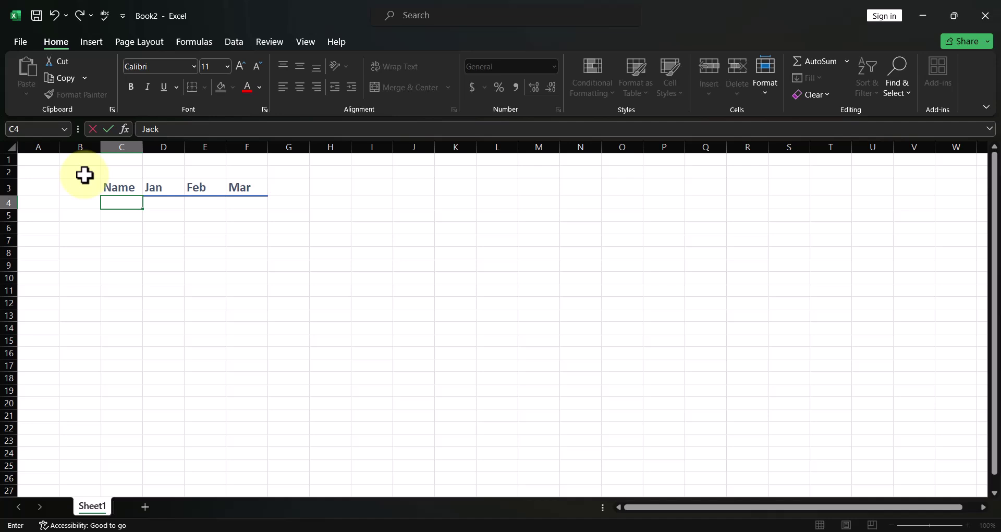
key("Tab")
Start a VLOOKUP in D4 using C4 as the lookup value, pointing to Book1's Sheet1
type("=vlo")
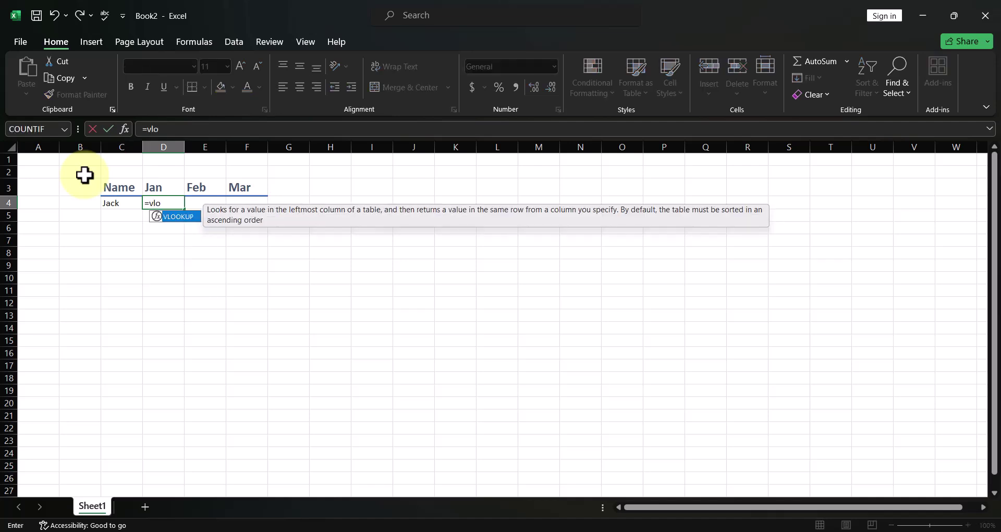
key("Tab")
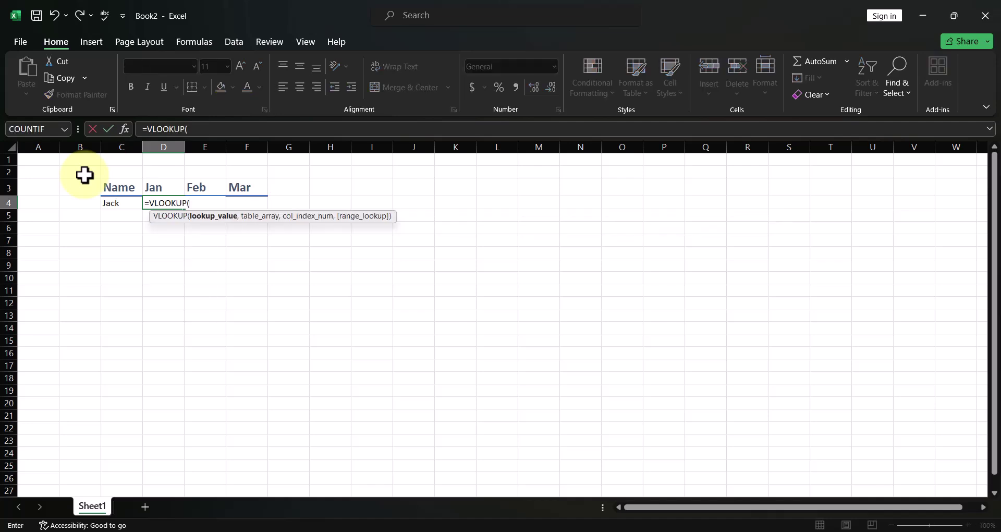
left_click(115, 204)
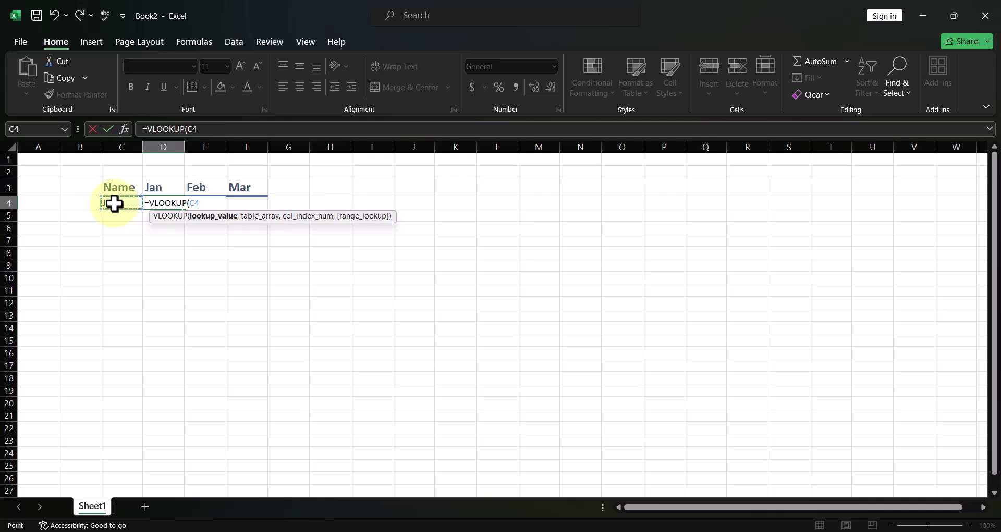
type(",")
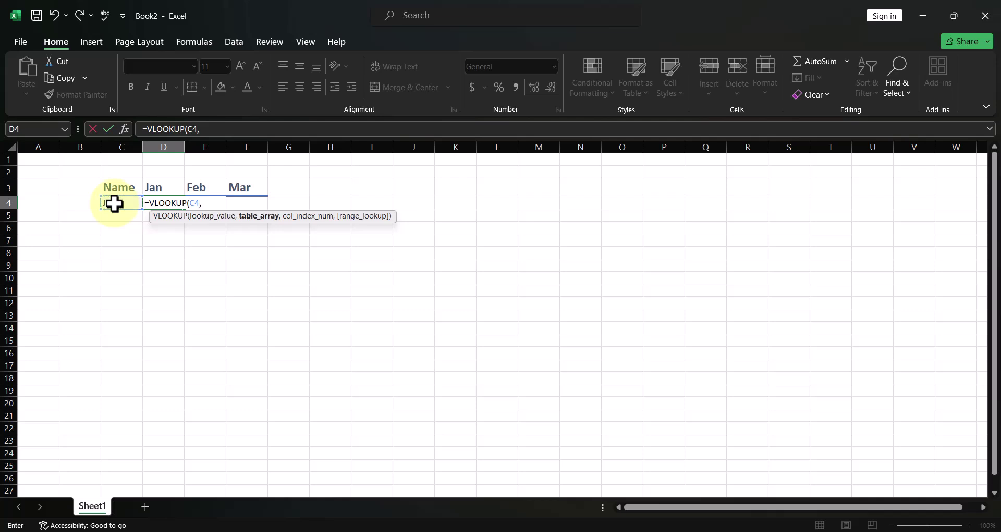
key("ctrl+Tab")
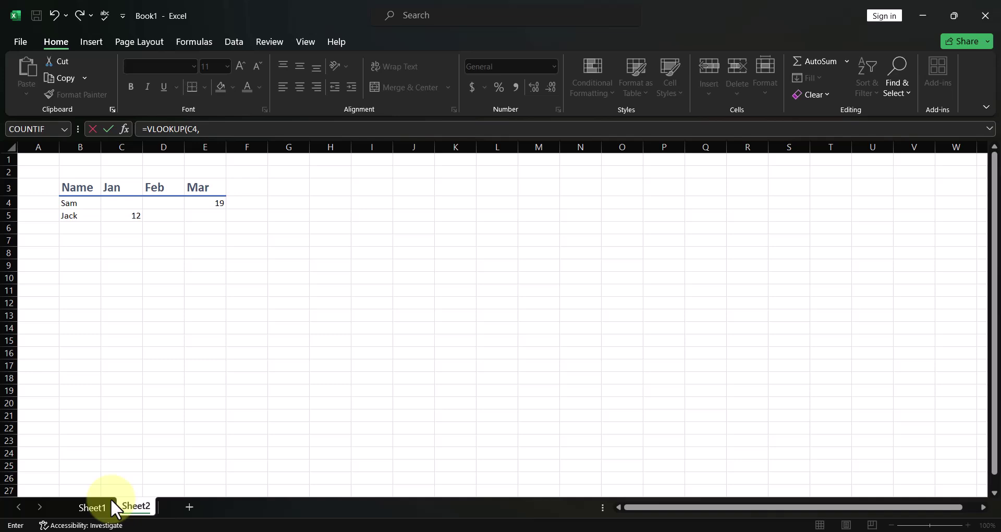
left_click(92, 508)
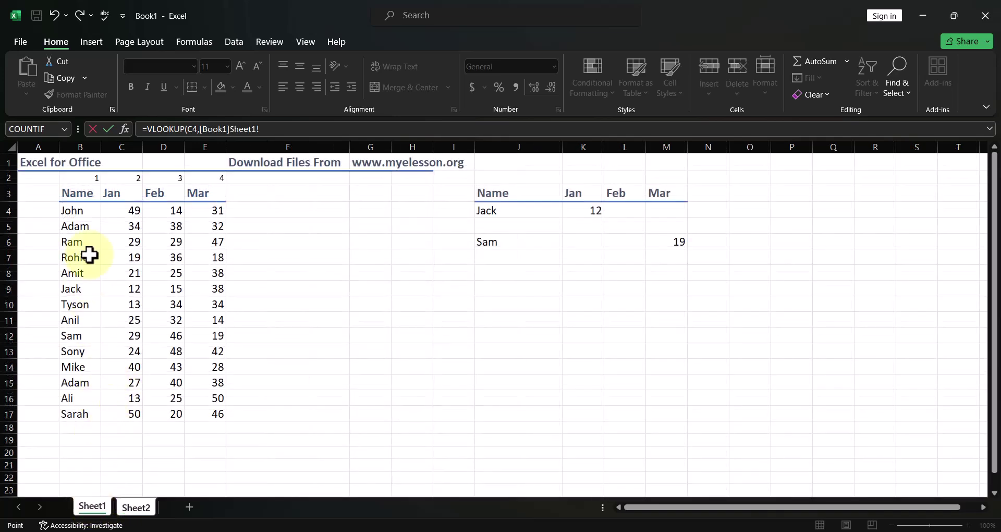
Finish the formula with table $B$3:$E$17, column 3 and exact match, returning 15
left_click_drag(74, 187, 121, 192)
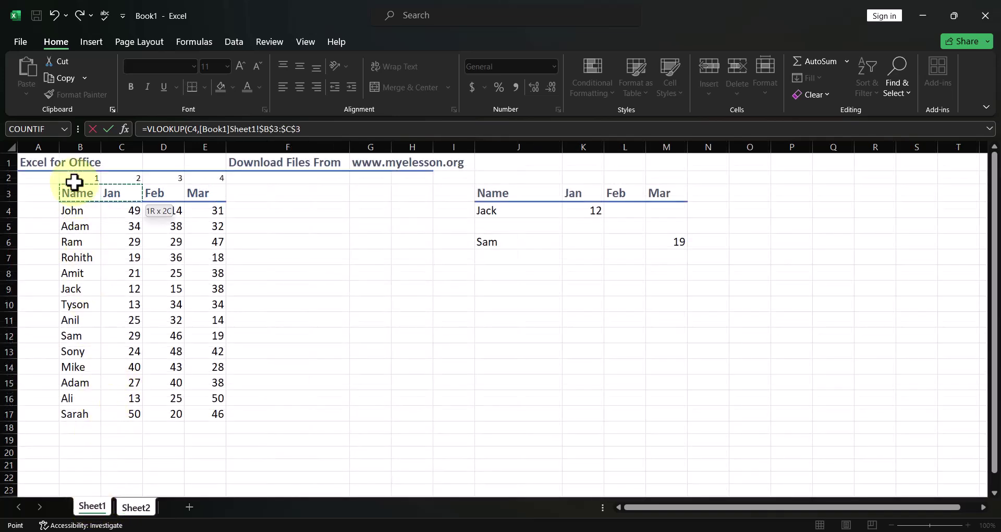
key("shift+Right")
key("shift+Right")
key("shift+Down")
key("shift+Down")
key("shift+Down")
key("shift+Down")
key("shift+Down")
key("shift+Down")
key("shift+Down")
key("shift+Down")
key("shift+Down")
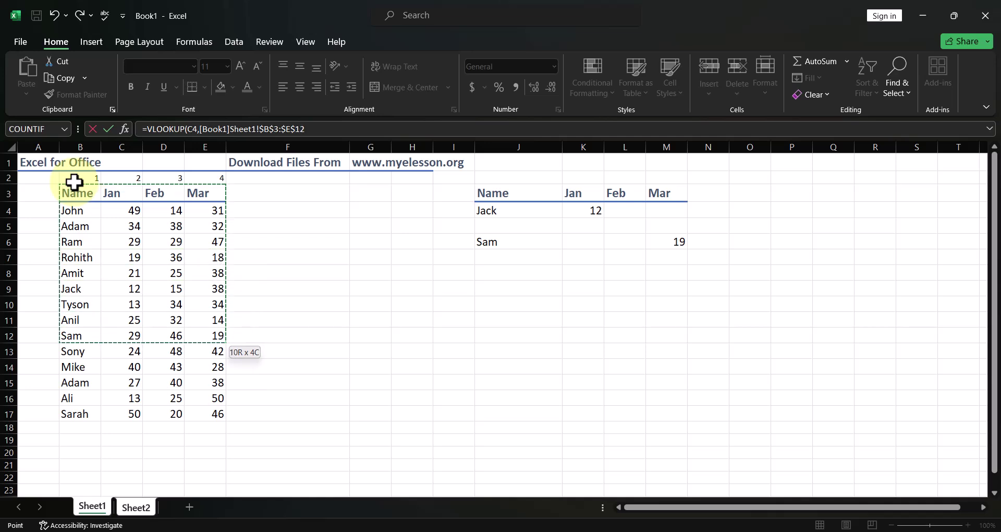
key("shift+Down")
key("shift+Down")
key("shift+Down")
key("shift+Down")
key("shift+Down")
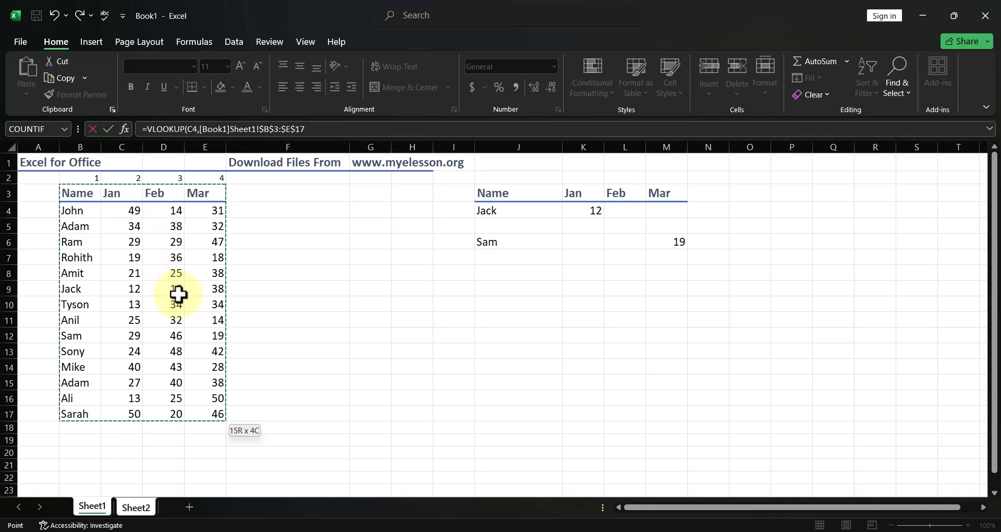
left_click(363, 126)
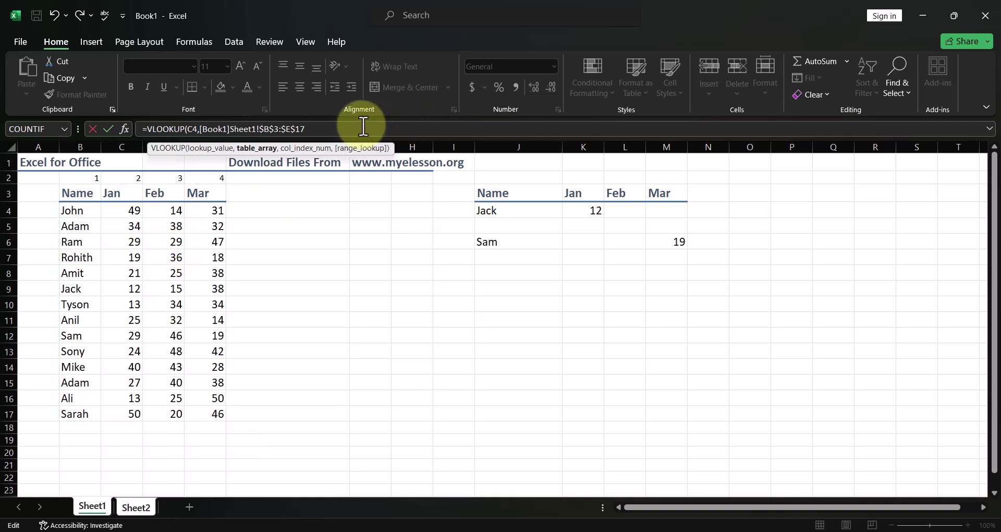
type(",3,0")
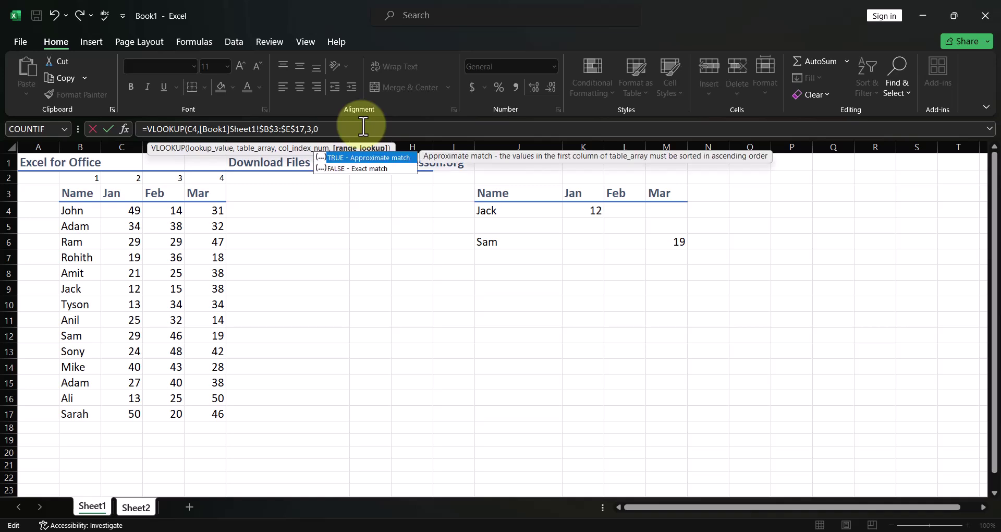
key("Return")
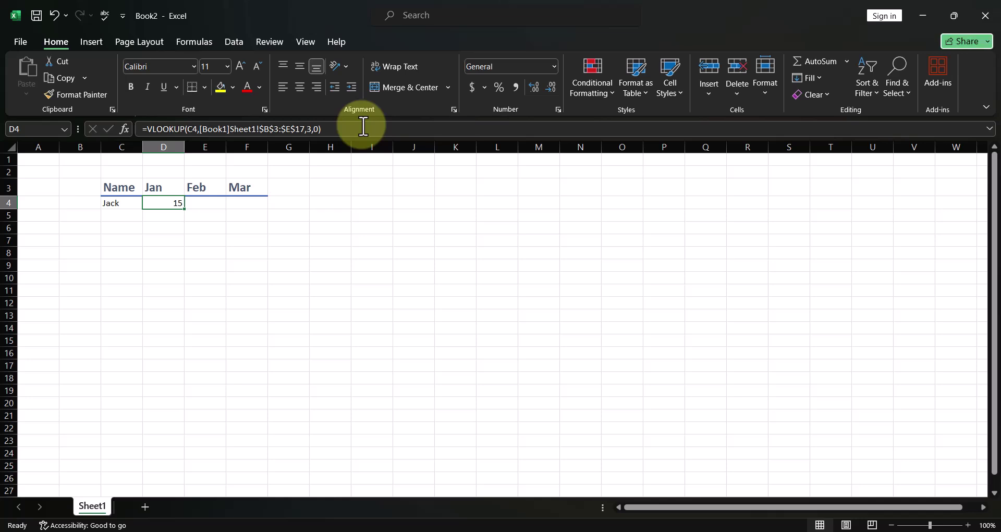
Return to Book1's Sheet1 score table, where Sam's Mar value in E12 reads 19
key("alt+Tab")
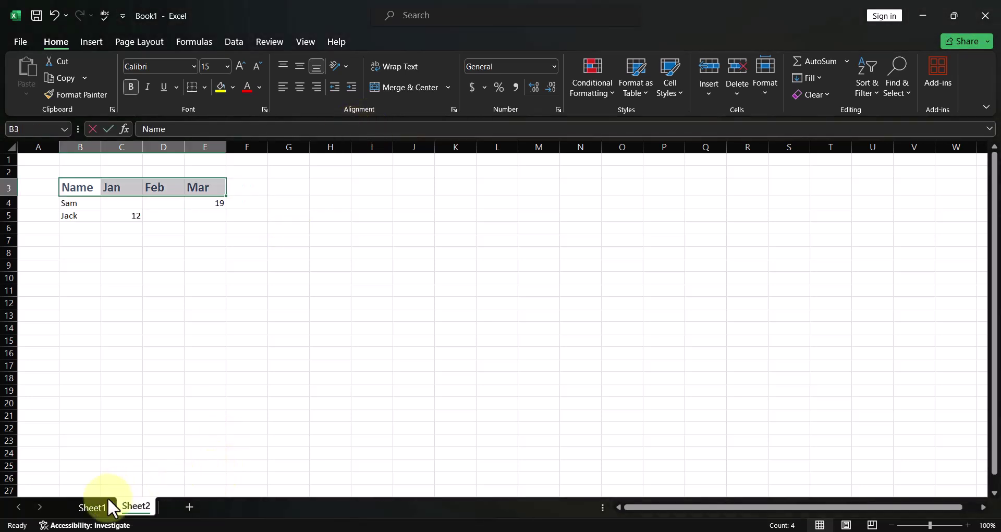
left_click(93, 504)
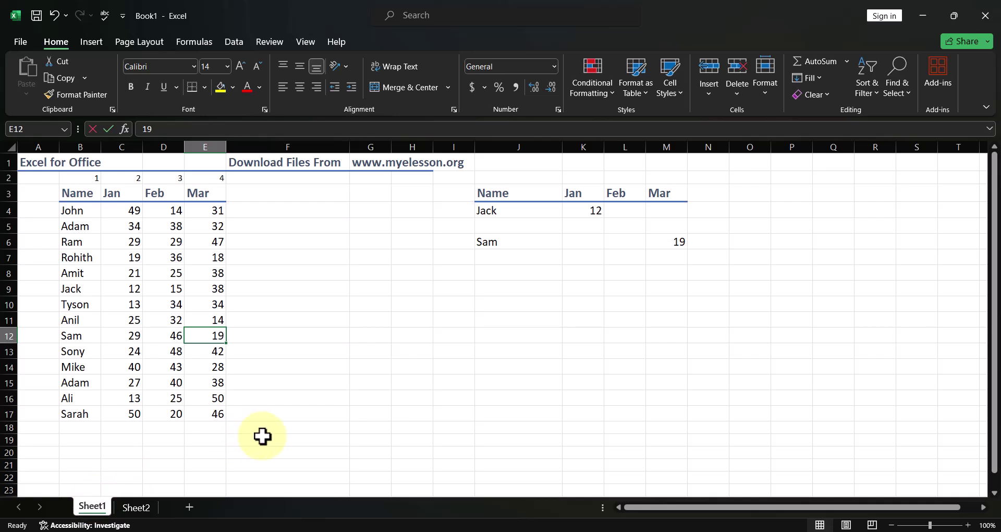